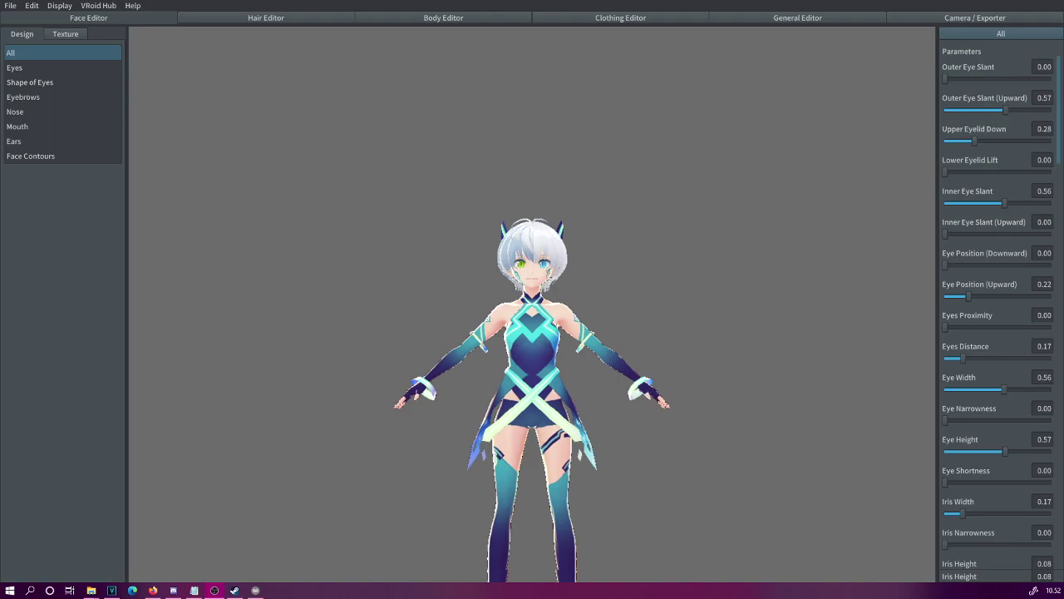
# - Play the female Standby 3 animation on the avatar in the camera workspace and pause it
pyautogui.click(975, 17)
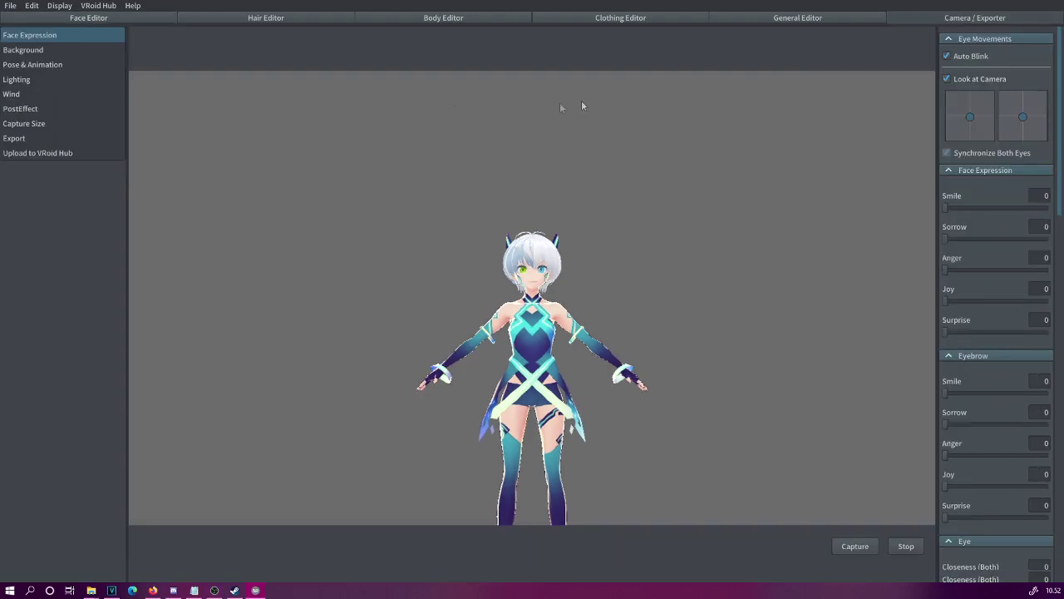
pyautogui.click(25, 66)
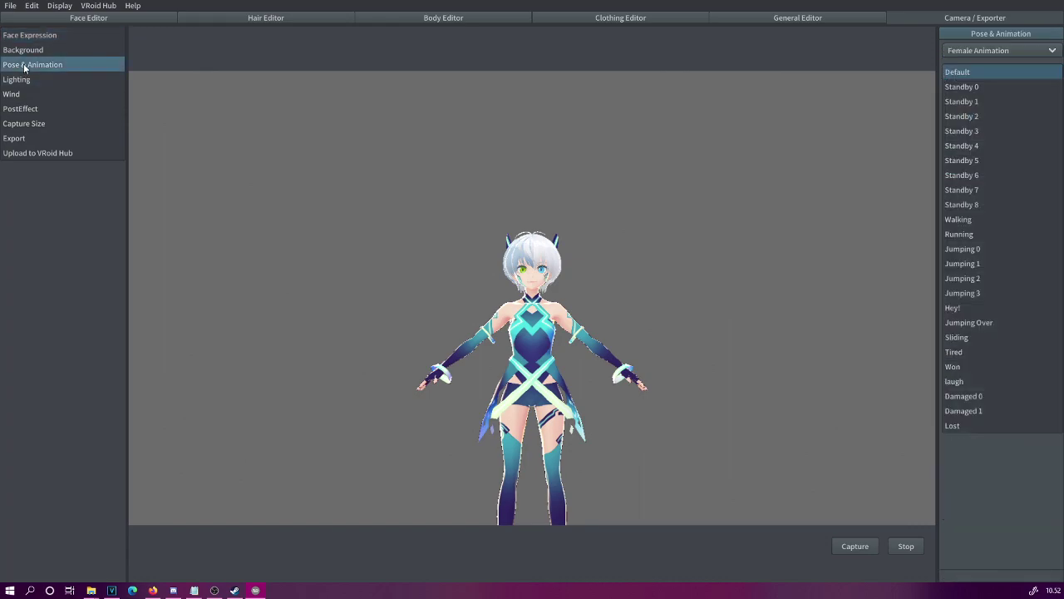
pyautogui.click(973, 131)
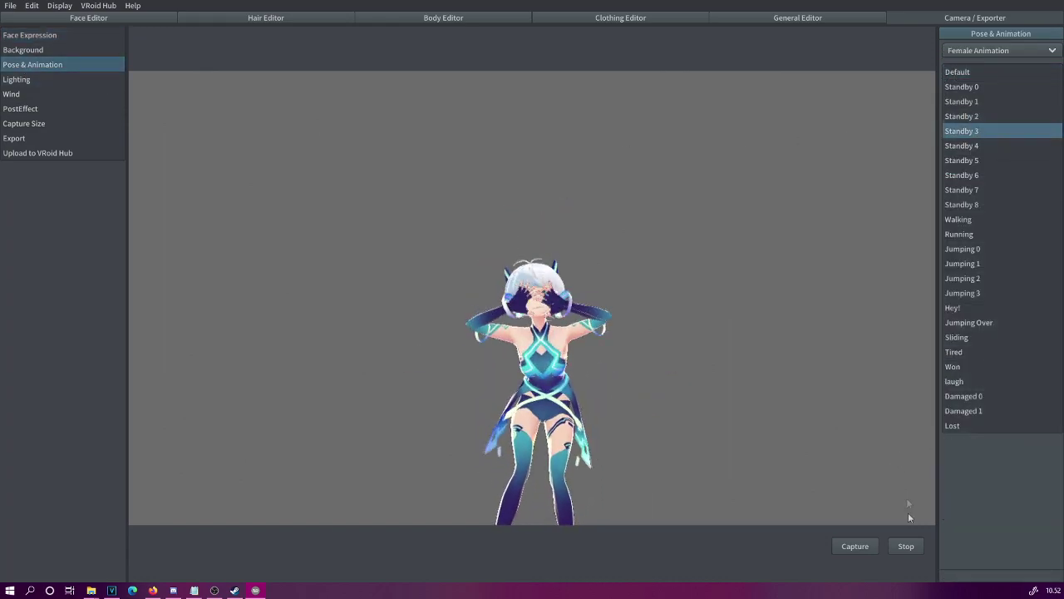
pyautogui.click(906, 546)
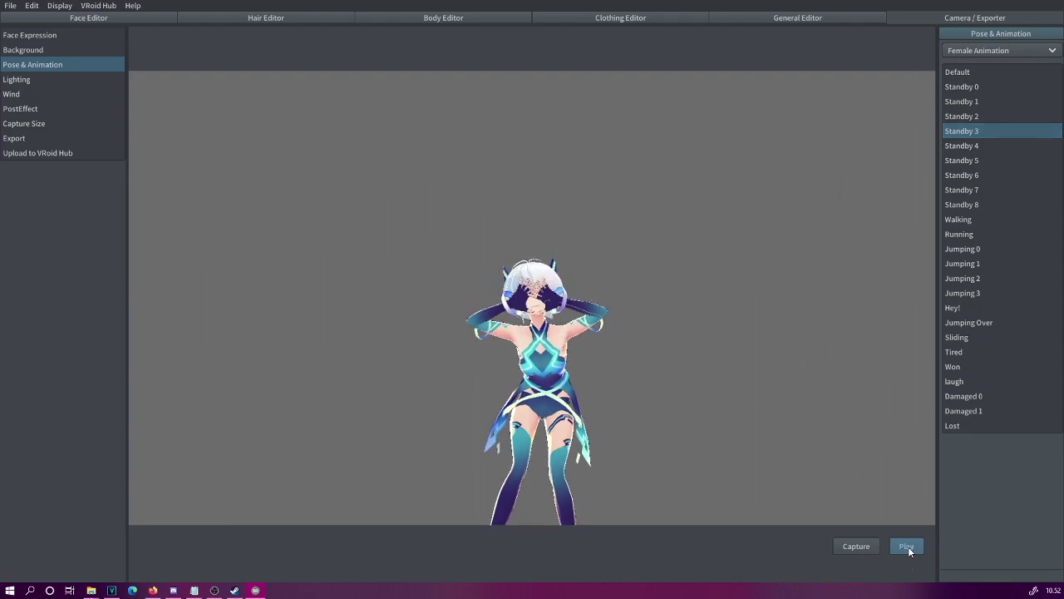
# - Switch the avatar from female animation to manual posing and apply the Cheek Cane preset pose
pyautogui.click(1009, 51)
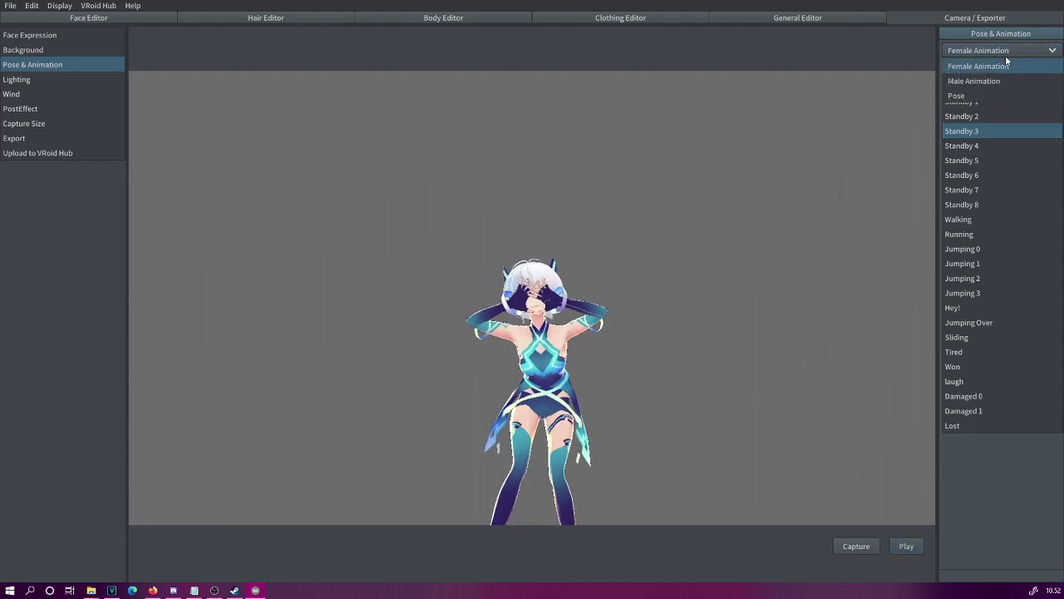
pyautogui.click(958, 97)
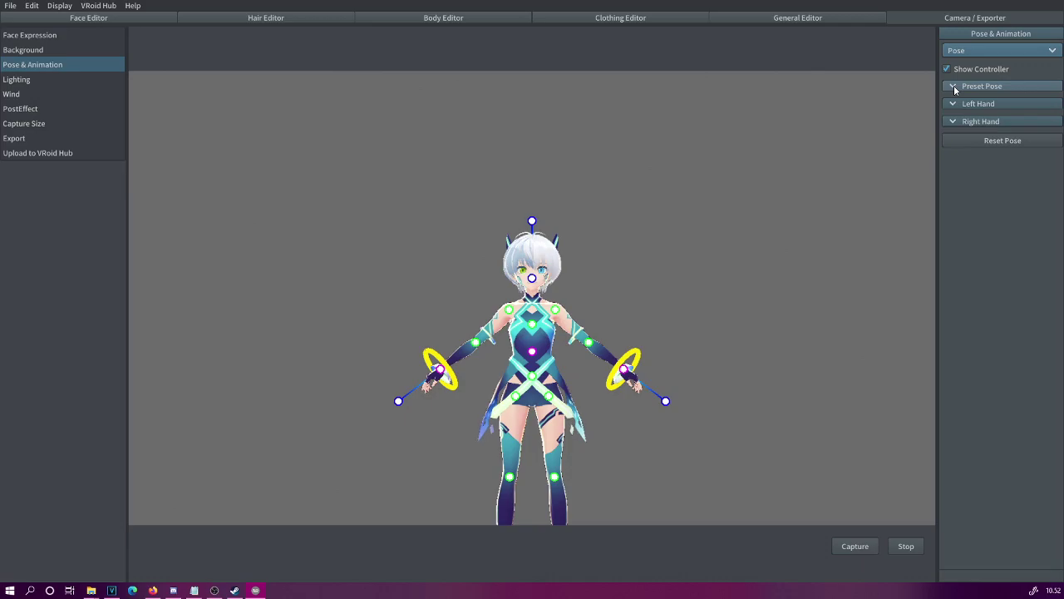
pyautogui.click(958, 86)
pyautogui.click(961, 103)
pyautogui.click(973, 176)
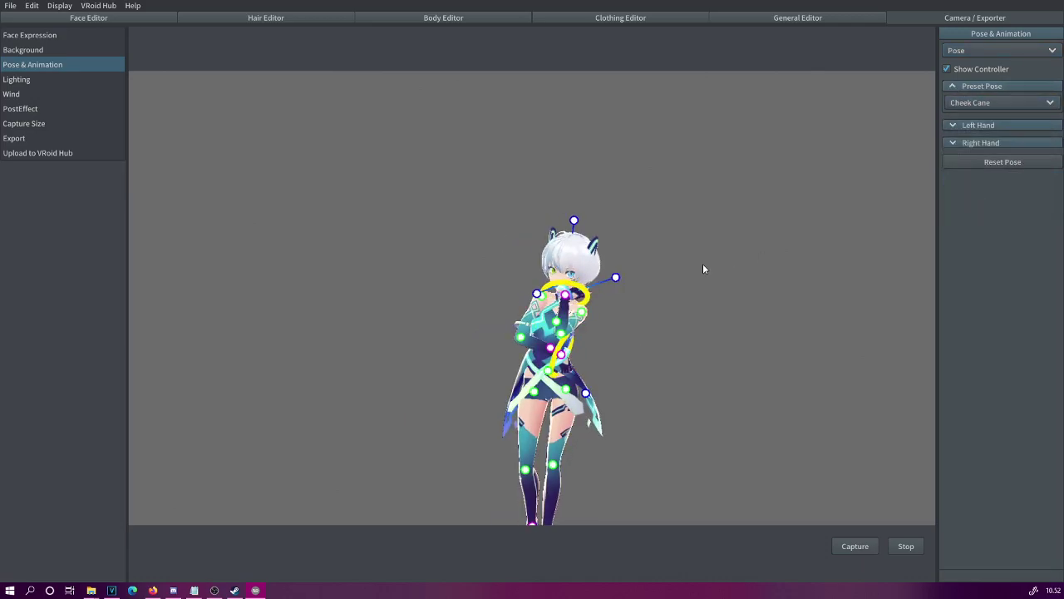
# - Pull the avatar's right hand outward to raise the elbow, and set the left hand gesture to Thumbs Up
pyautogui.moveTo(569, 367); pyautogui.dragTo(466, 305)
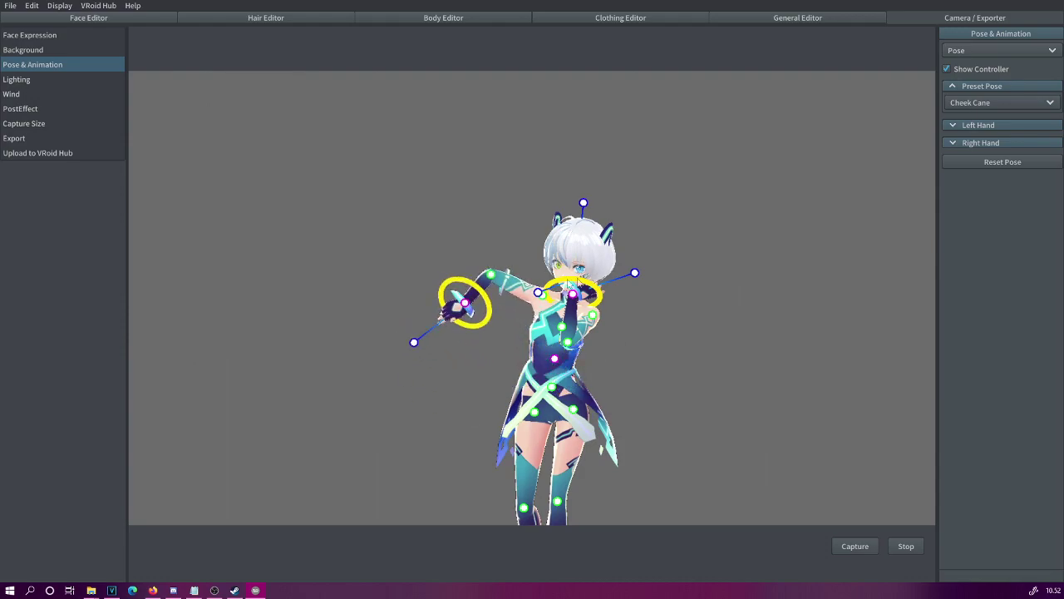
pyautogui.click(957, 126)
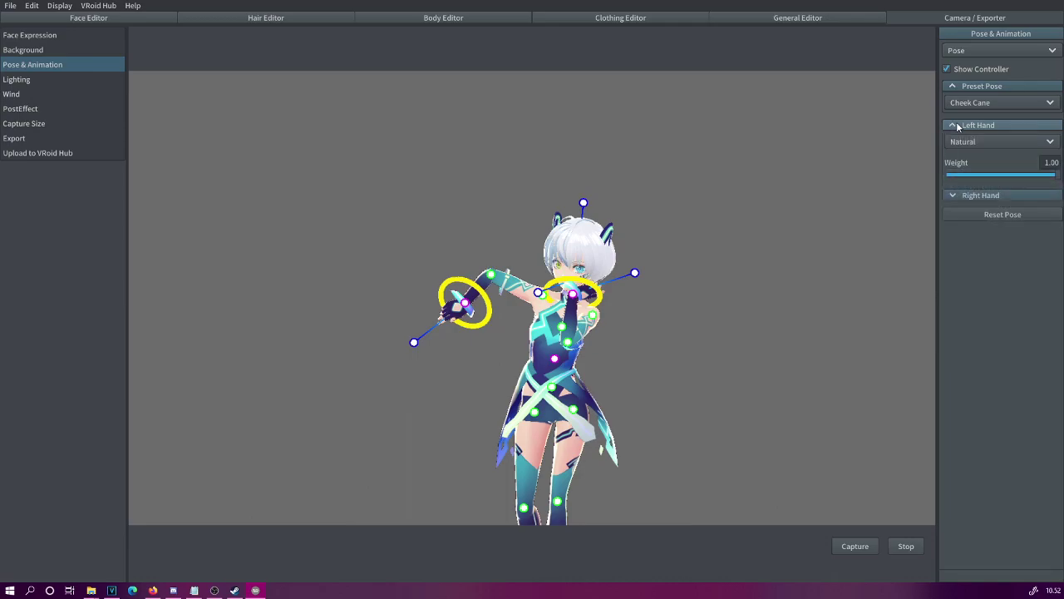
pyautogui.click(1001, 142)
pyautogui.click(986, 200)
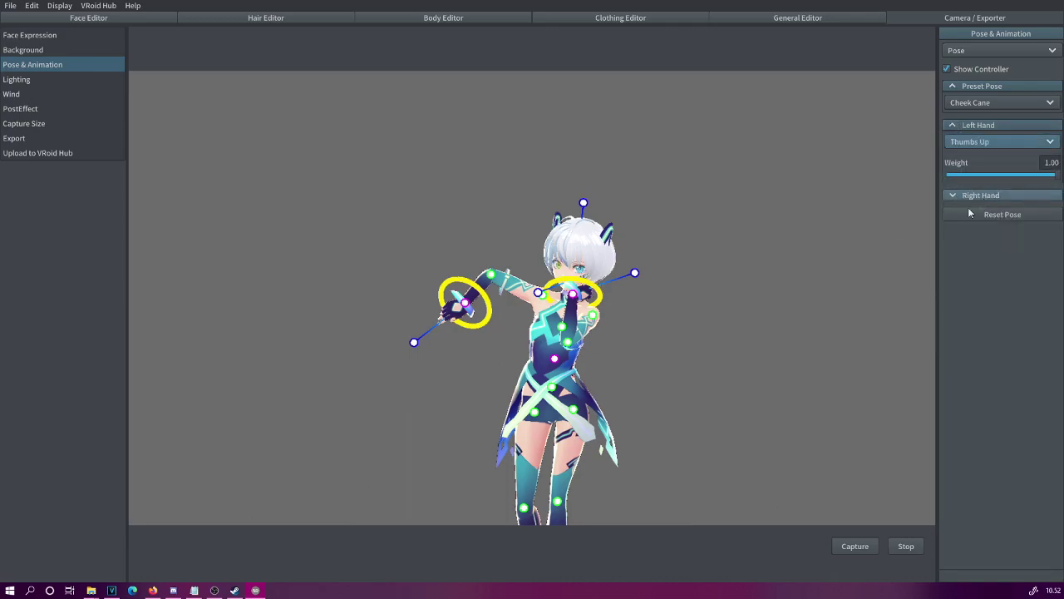
# - Stretch the avatar's left arm out sideways and rotate its hand to point outward
pyautogui.moveTo(572, 293); pyautogui.dragTo(720, 329)
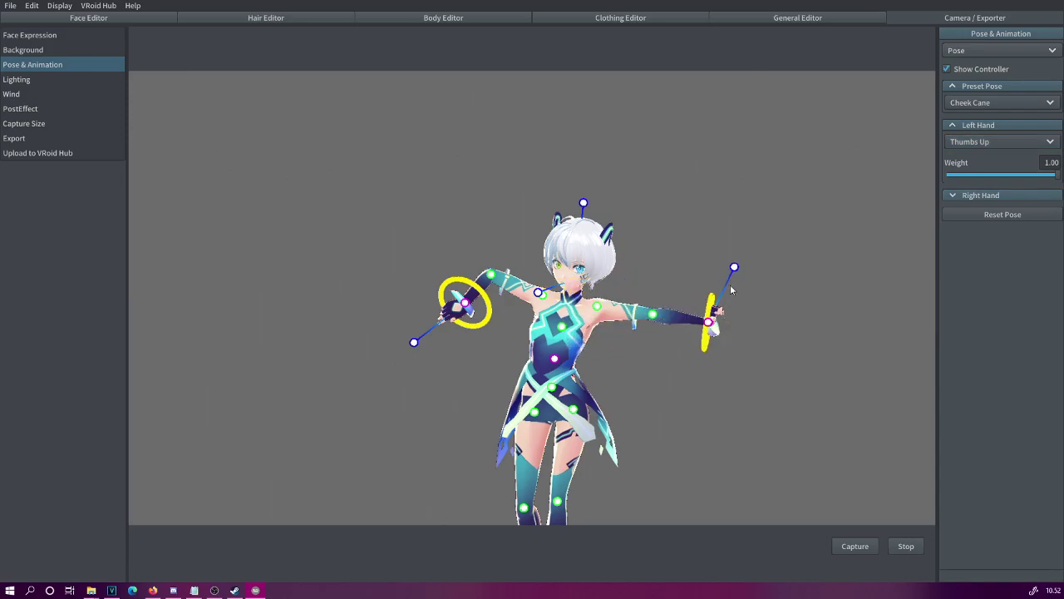
pyautogui.moveTo(734, 267); pyautogui.dragTo(787, 327)
pyautogui.scroll(2, 787, 327)
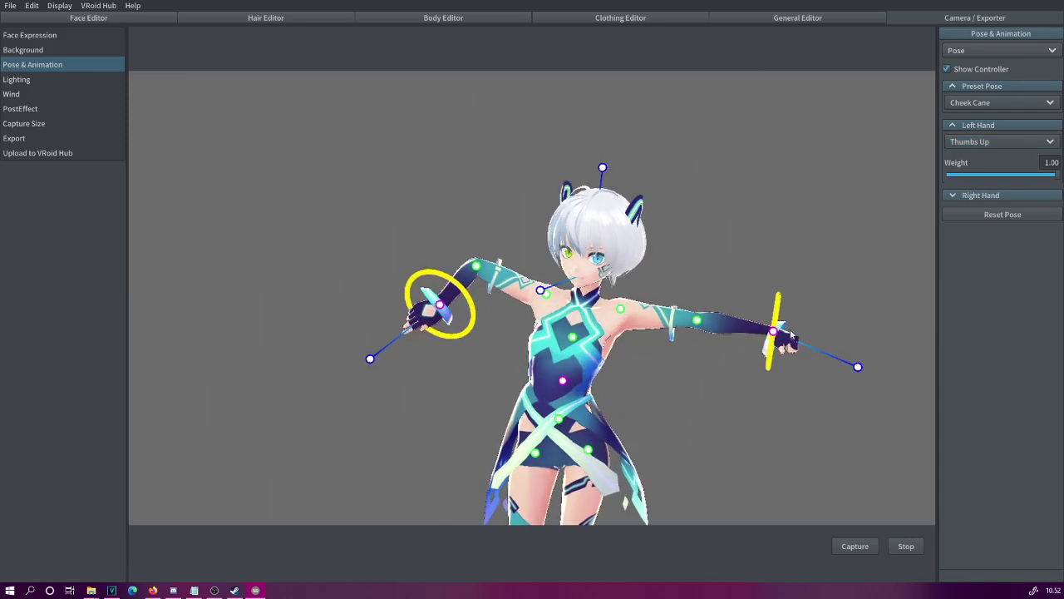
pyautogui.moveTo(747, 387); pyautogui.dragTo(677, 376)
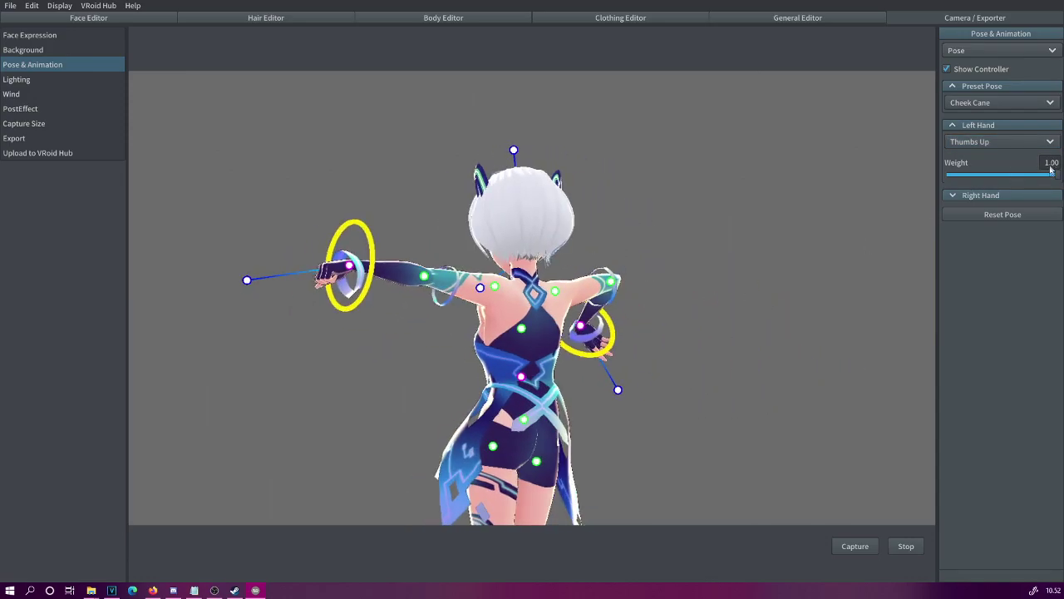
# - Change the avatar's left hand gesture to Victory Hand at a weight of 1.00
pyautogui.moveTo(1058, 178)
pyautogui.mouseDown()
pyautogui.moveTo(879, 171)
pyautogui.moveTo(1056, 177)
pyautogui.mouseUp()
pyautogui.click(998, 142)
pyautogui.click(1024, 208)
pyautogui.moveTo(790, 203); pyautogui.dragTo(644, 203)
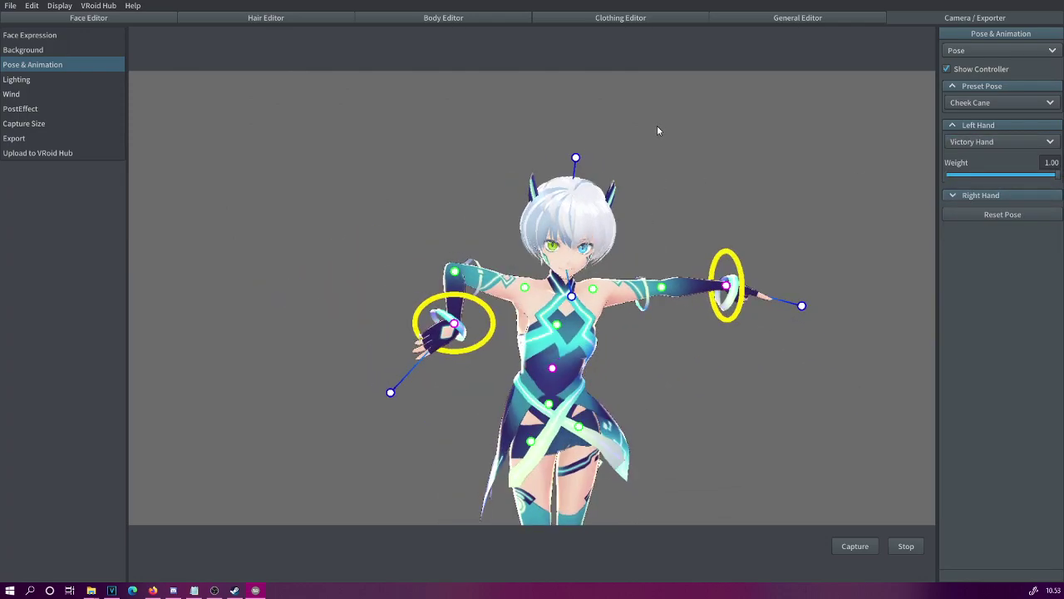
# - Turn off Auto Blink and open the avatar's mouth by setting E to 38 and O to 77
pyautogui.click(59, 39)
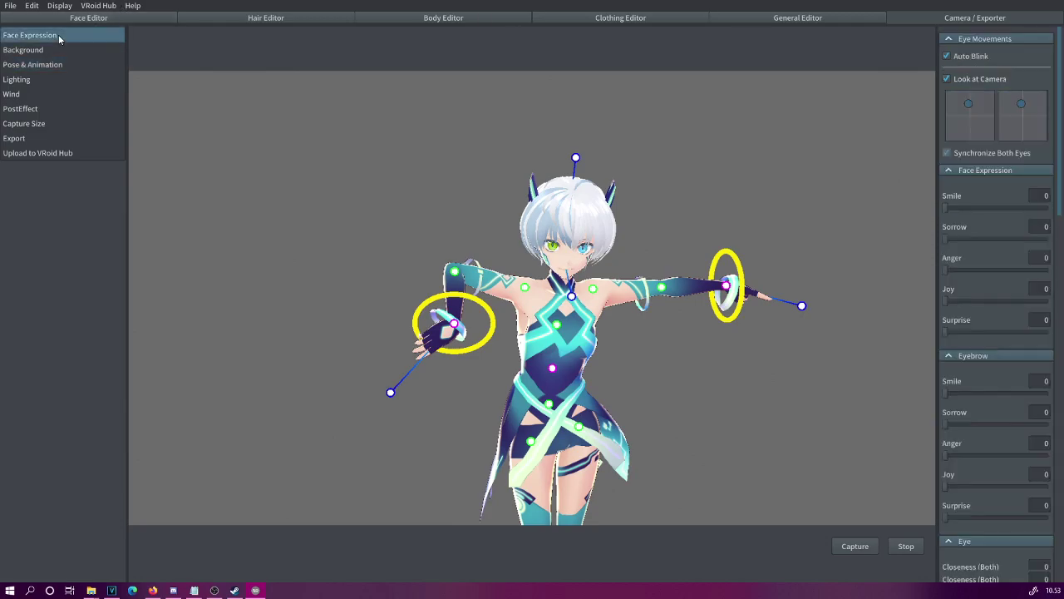
pyautogui.click(947, 57)
pyautogui.scroll(-10, 955, 435)
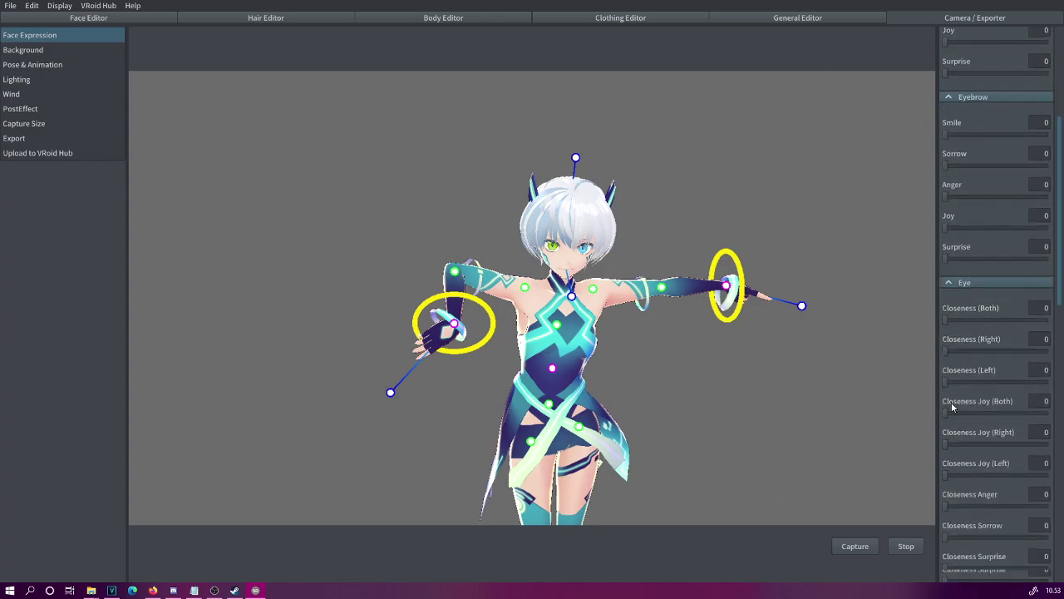
pyautogui.scroll(-6, 948, 341)
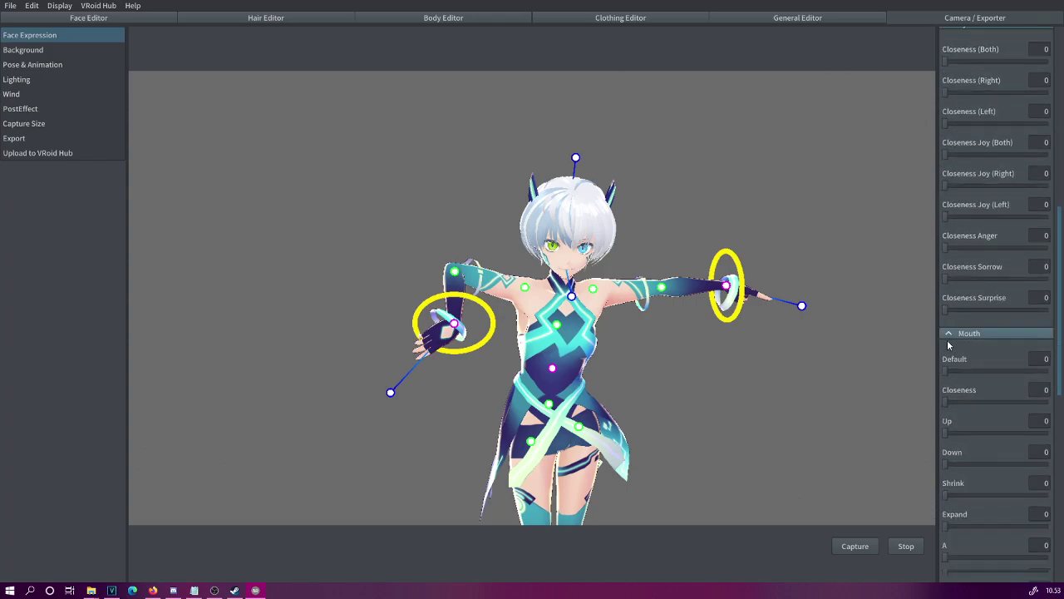
pyautogui.scroll(-3, 954, 421)
pyautogui.moveTo(945, 427); pyautogui.dragTo(983, 428)
pyautogui.moveTo(945, 459); pyautogui.dragTo(1022, 459)
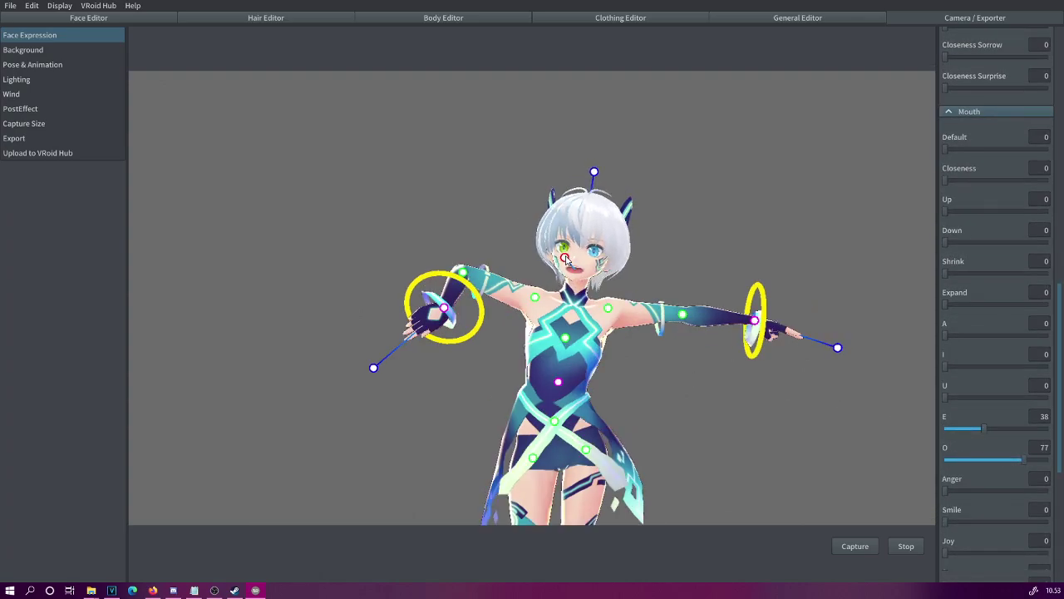
# - Change the background color to bright green, hex 49E532, for a green screen
pyautogui.click(34, 51)
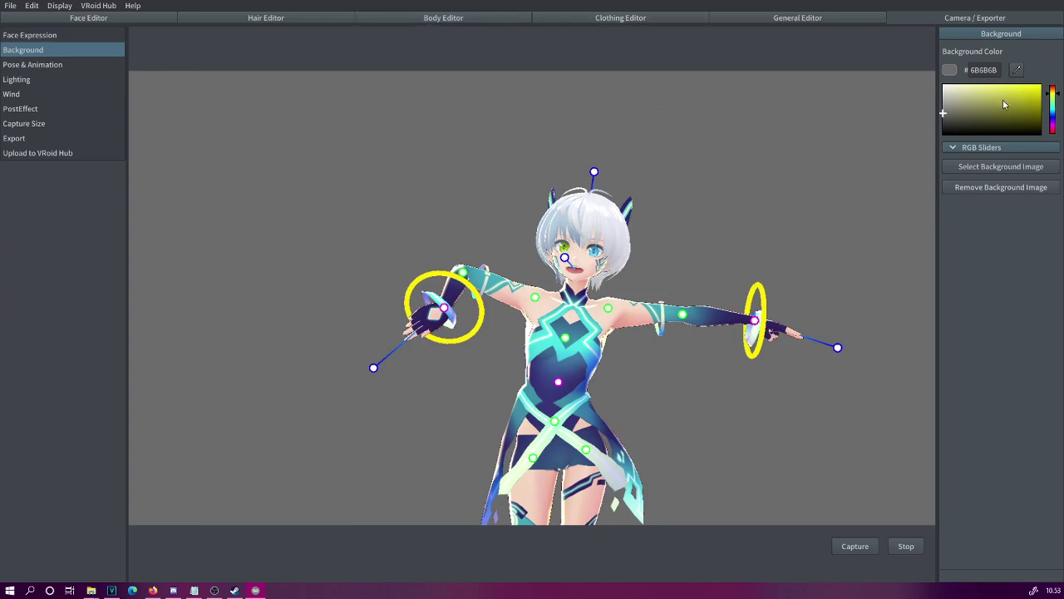
pyautogui.click(1054, 100)
pyautogui.moveTo(1031, 89); pyautogui.dragTo(1052, 83)
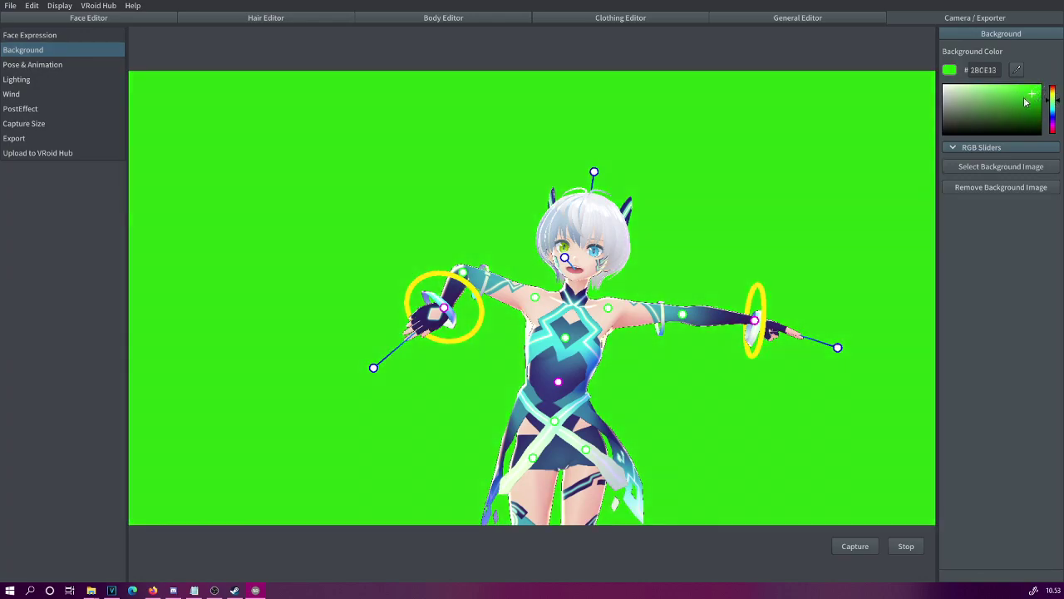
pyautogui.click(1020, 100)
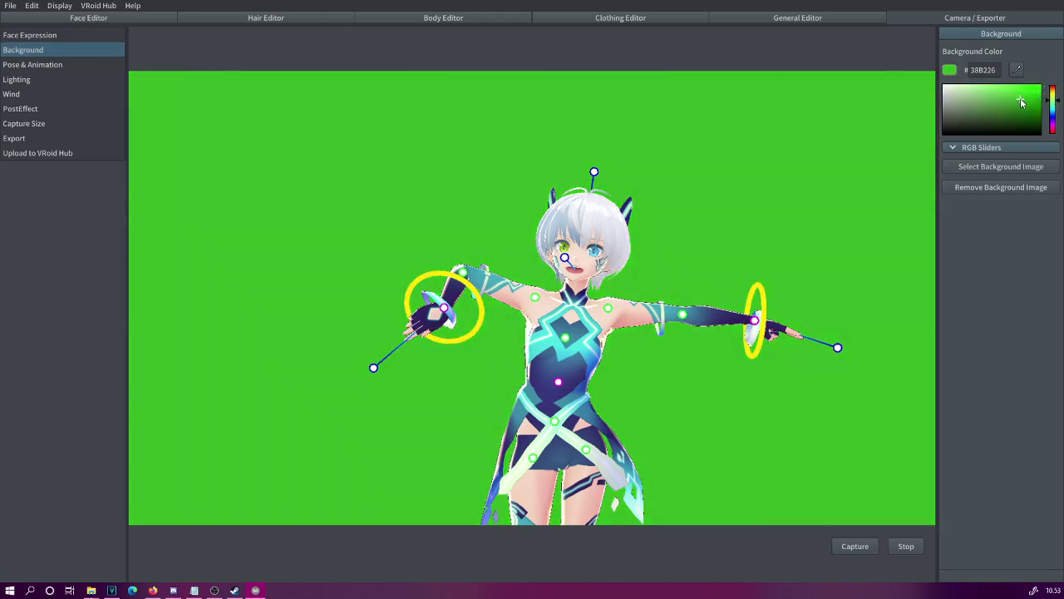
pyautogui.click(1024, 91)
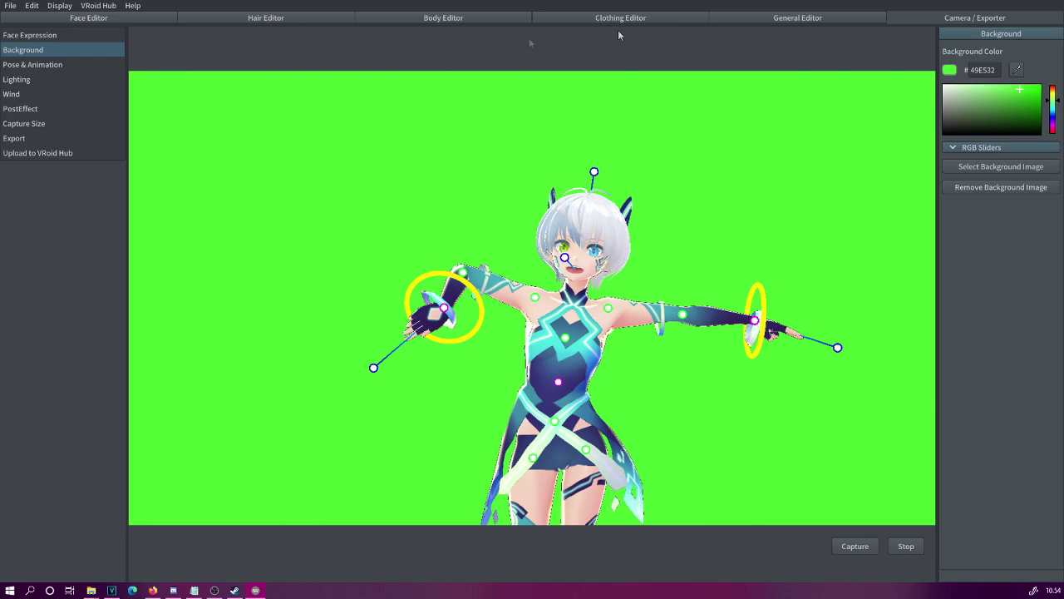
# - Enable the Antialiasing post effect and set its quality to High
pyautogui.click(39, 113)
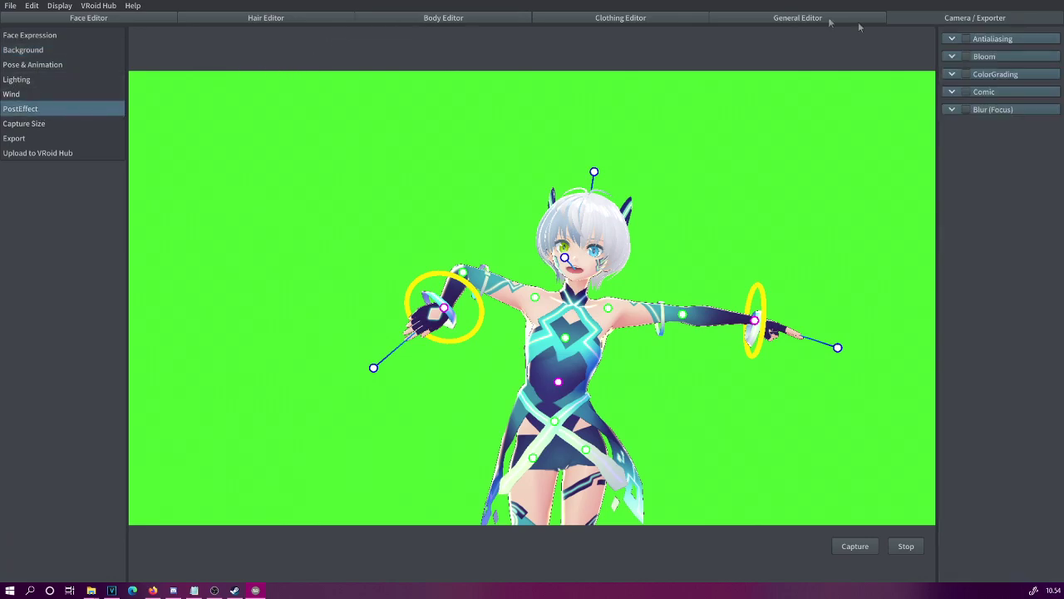
pyautogui.click(969, 42)
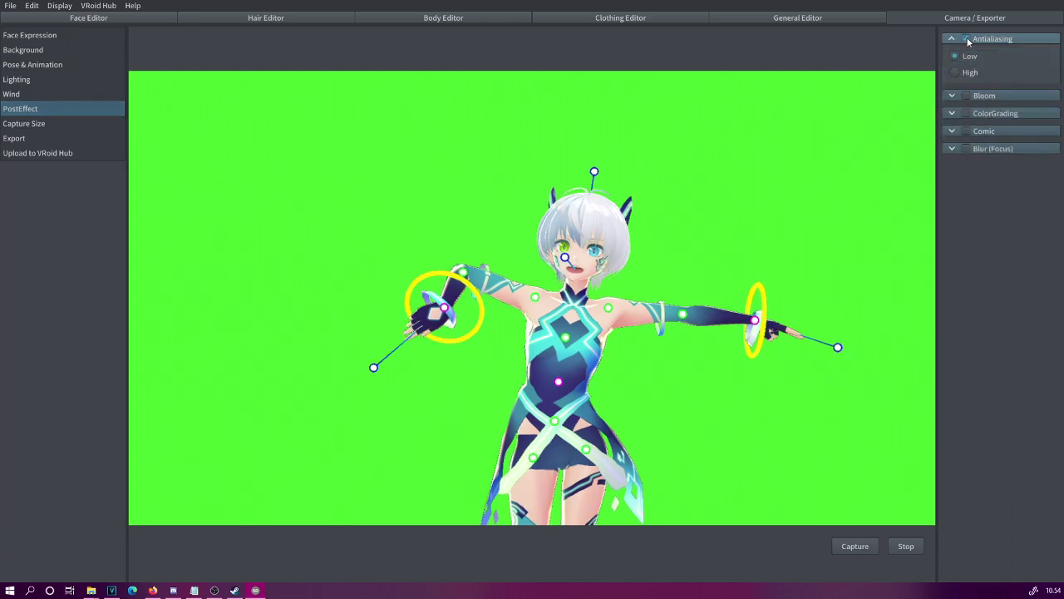
pyautogui.click(955, 72)
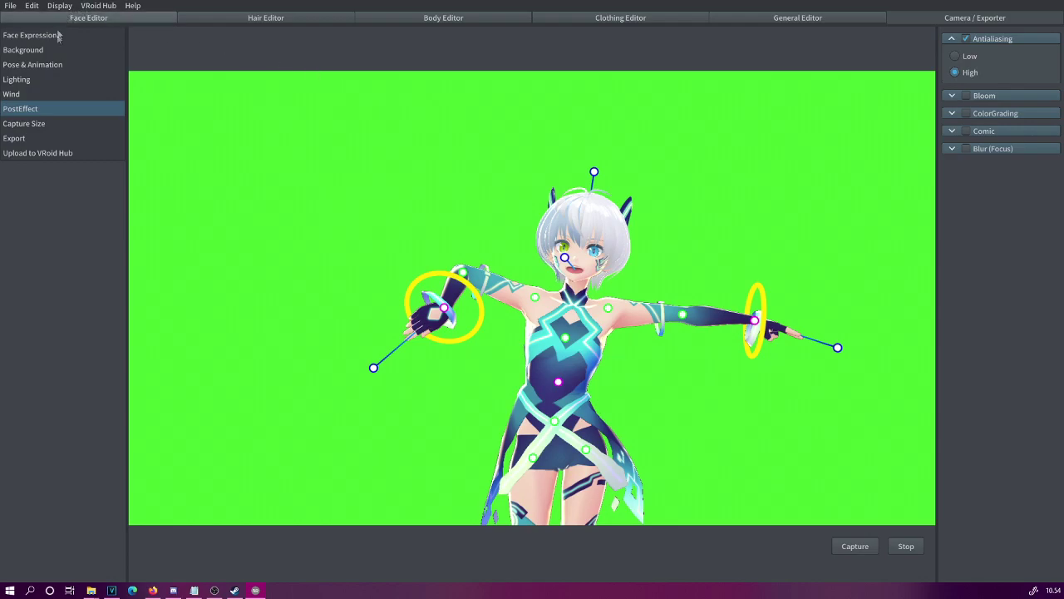
# - Set the capture size to the 4k 3840×2160 preset
pyautogui.click(23, 51)
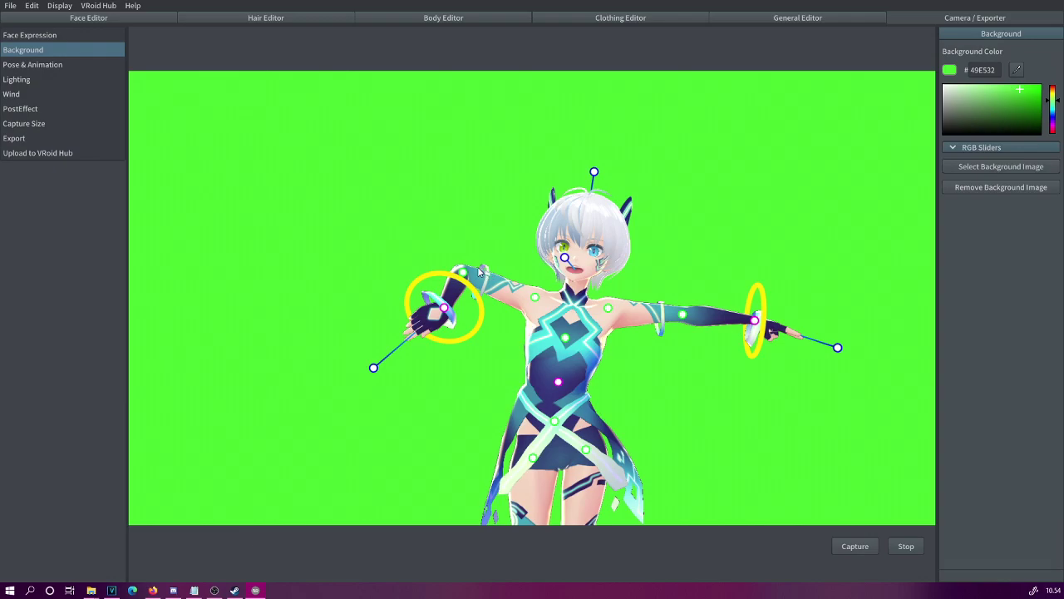
pyautogui.click(53, 125)
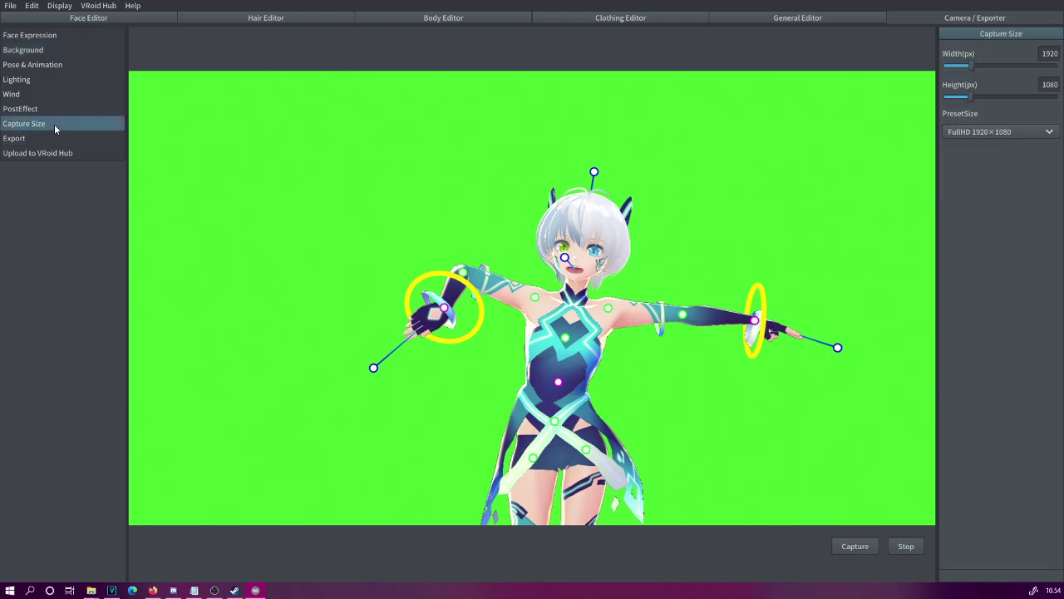
pyautogui.click(995, 132)
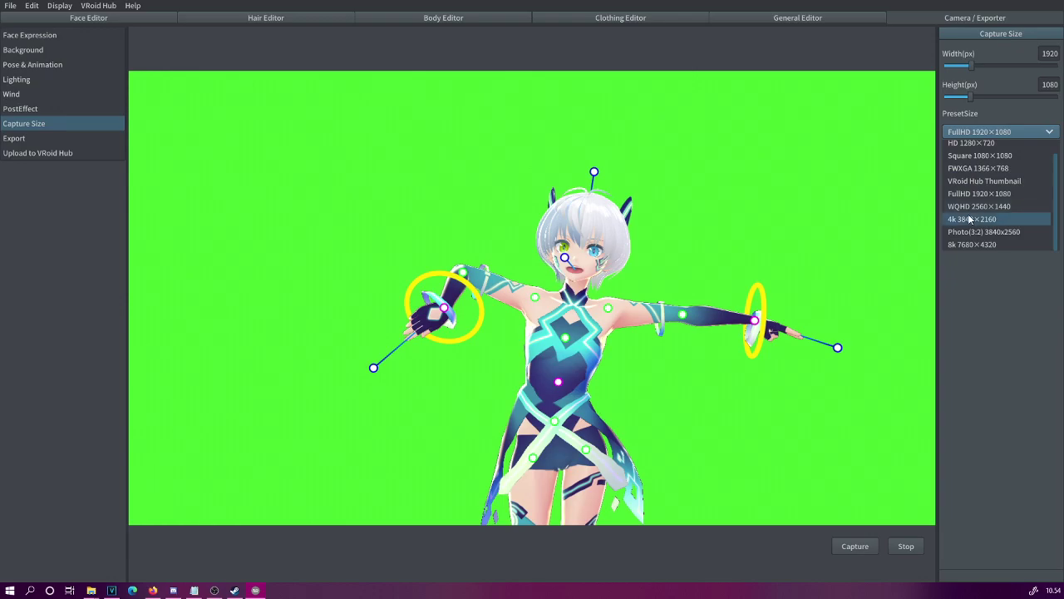
pyautogui.click(970, 219)
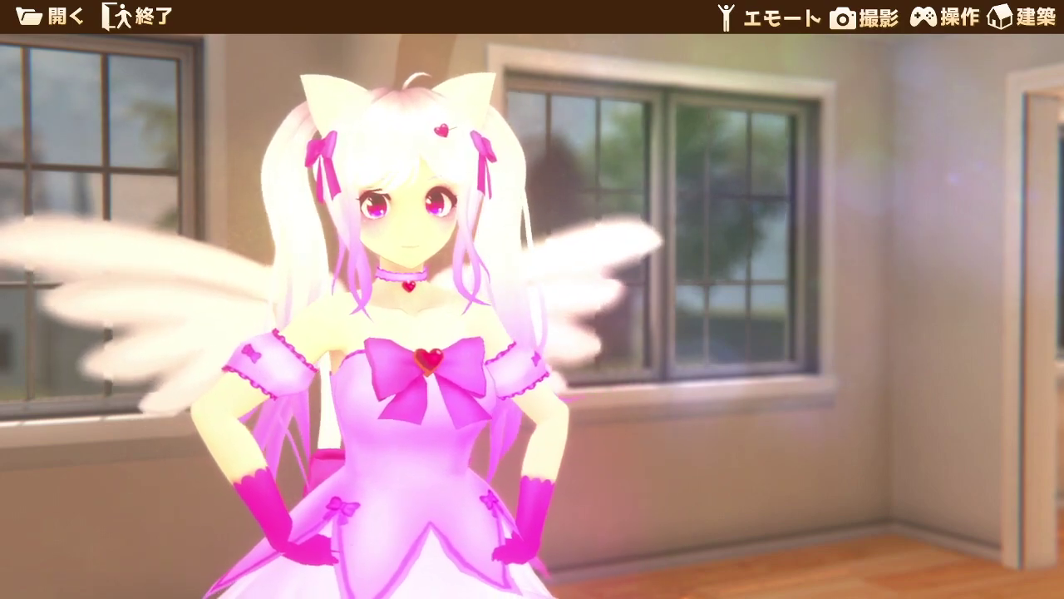
# - In the Japanese avatar photo app, look at the available avatar sources and return to the room
pyautogui.click(52, 18)
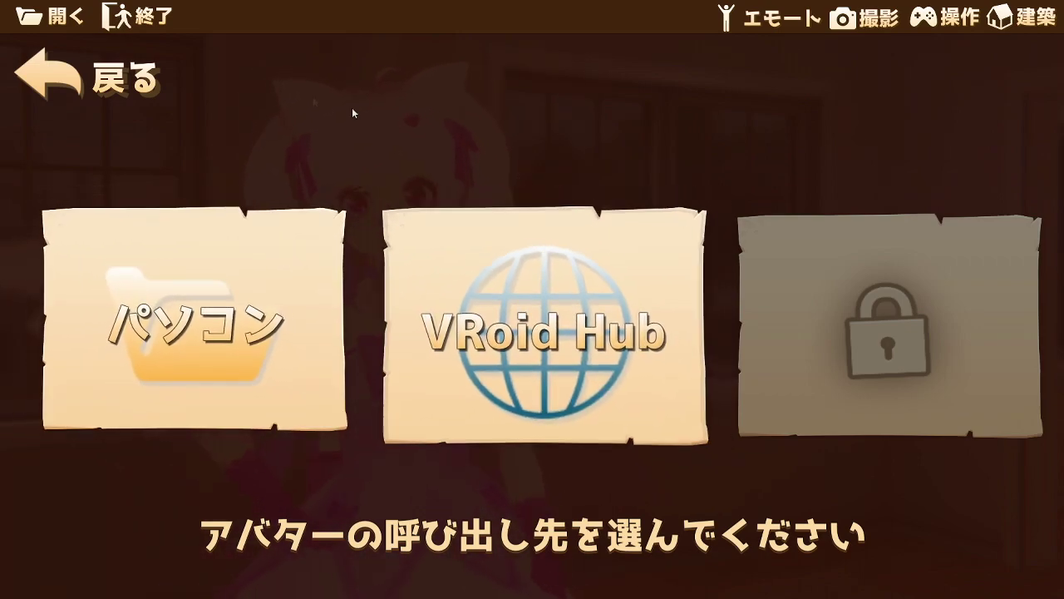
pyautogui.click(69, 77)
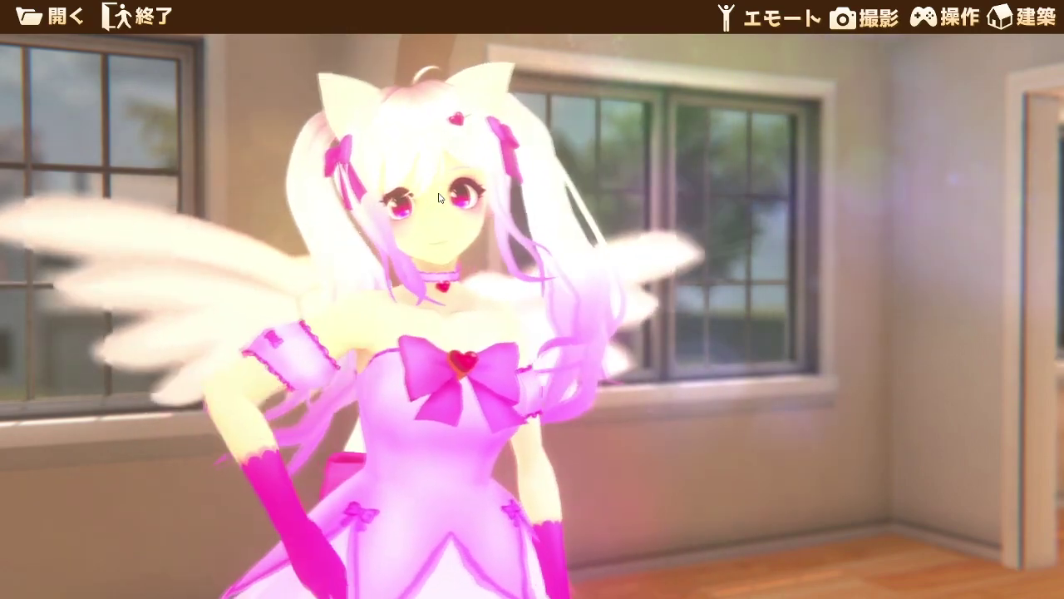
# - Take a photo of the avatar in the room from farther back and discard it without saving
pyautogui.scroll(-3, 420, 183)
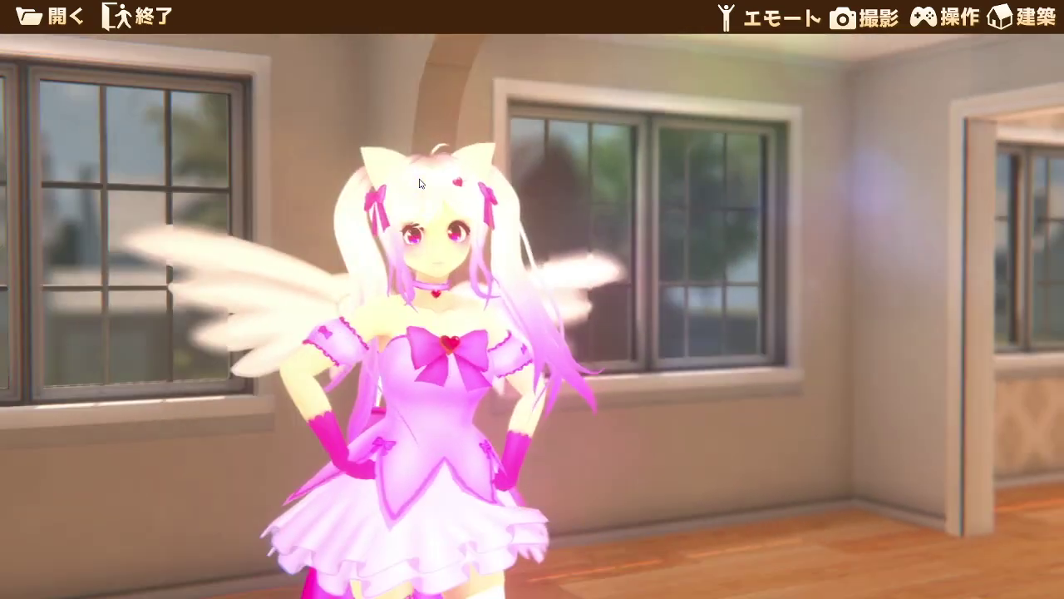
pyautogui.scroll(-5, 419, 179)
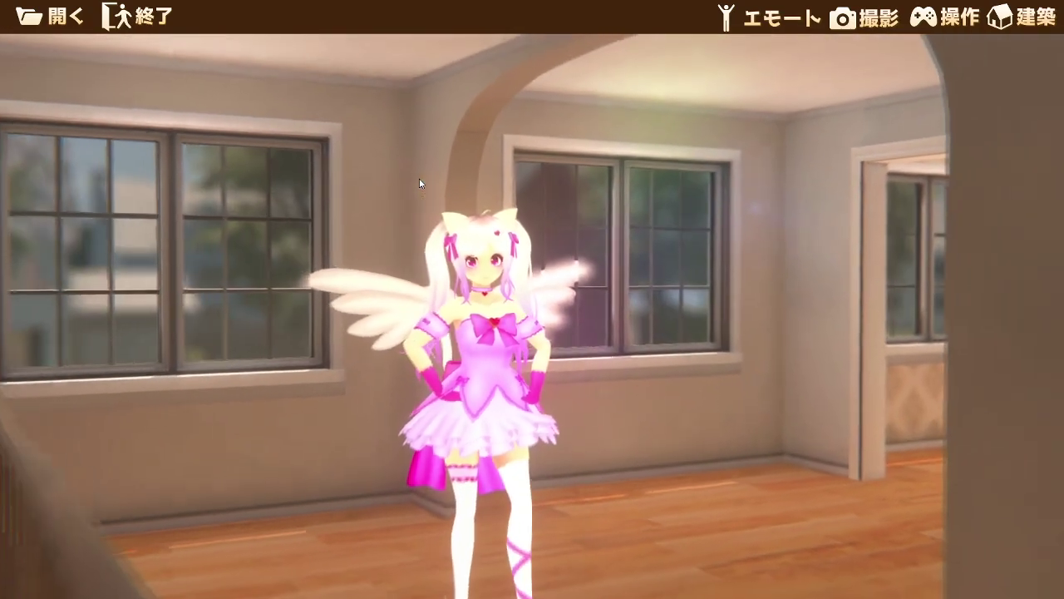
pyautogui.moveTo(420, 179); pyautogui.dragTo(729, 246, button='middle')
pyautogui.press('space')
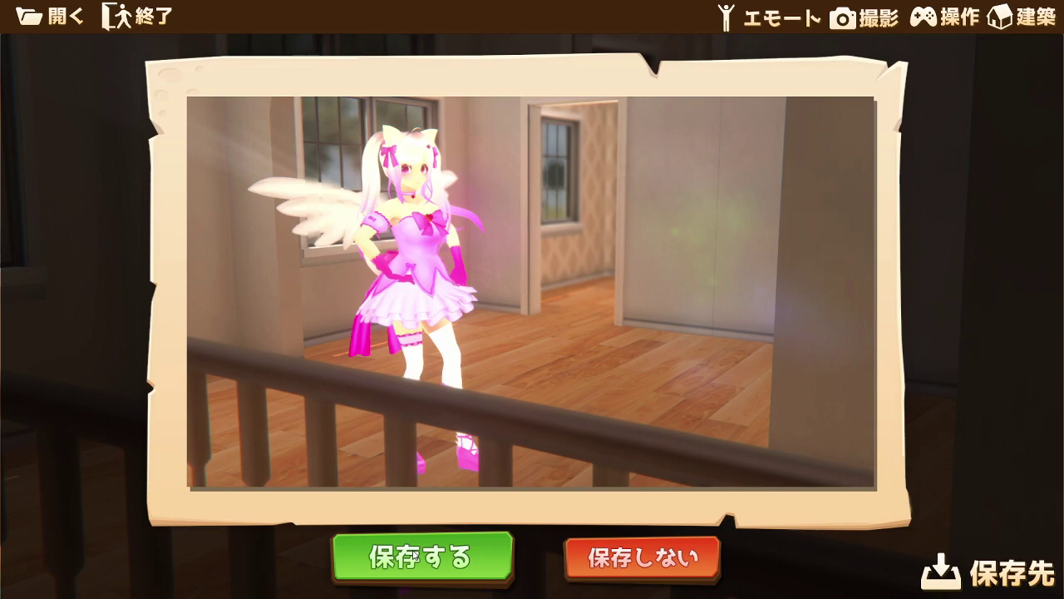
pyautogui.click(617, 557)
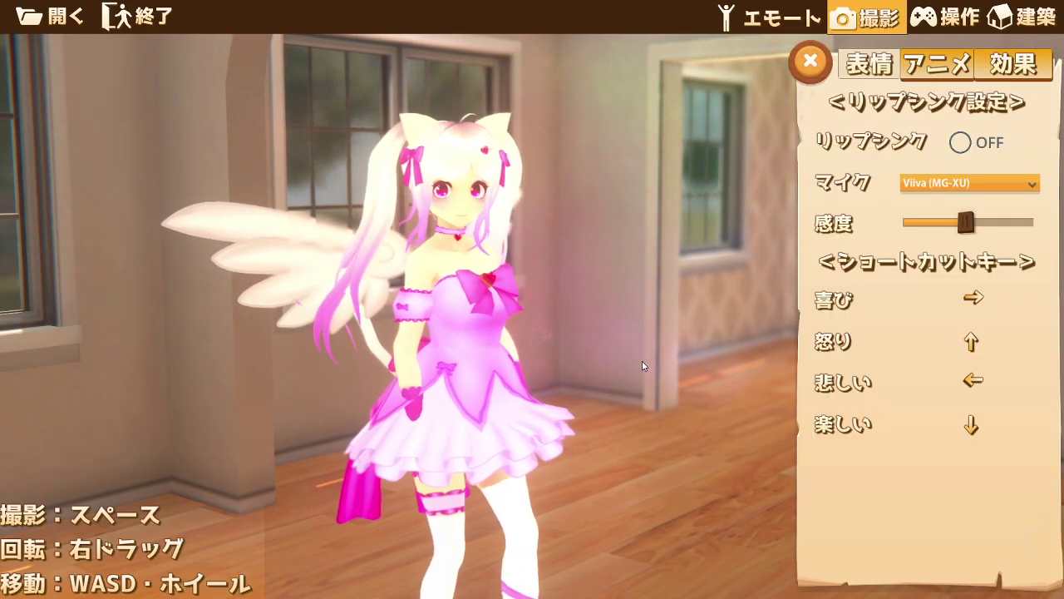
# - Preview the greeting animations 挨拶, 挨拶3 and 挨拶4 on the avatar and pause the playback
pyautogui.click(937, 63)
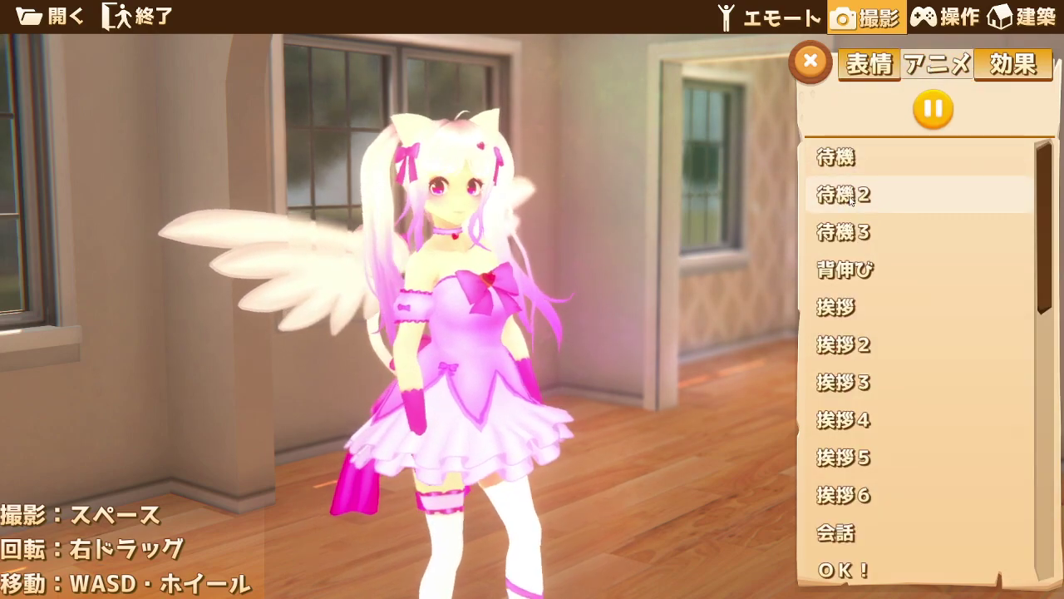
pyautogui.click(847, 308)
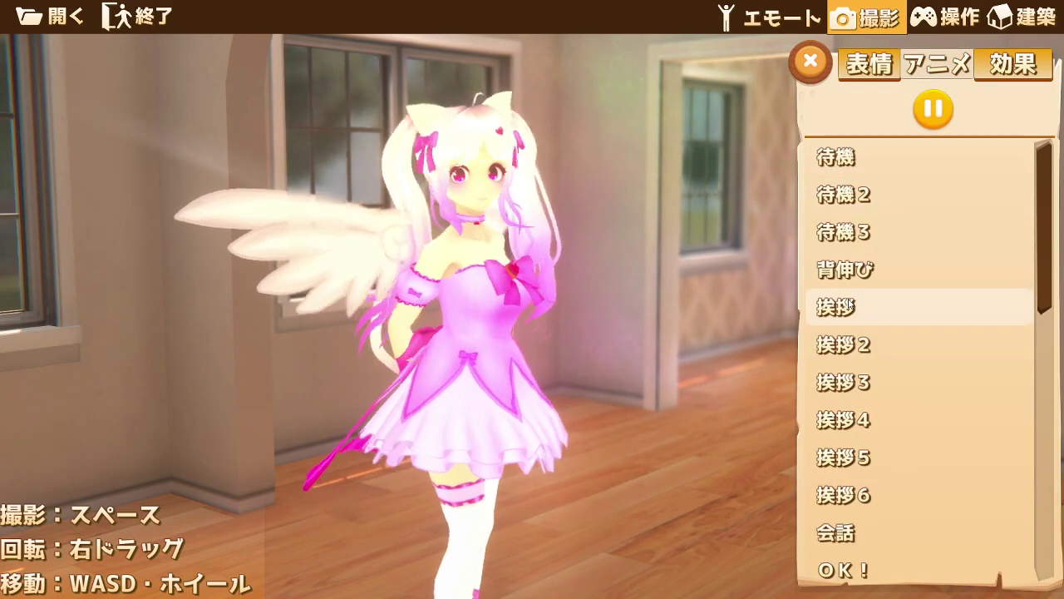
pyautogui.click(858, 385)
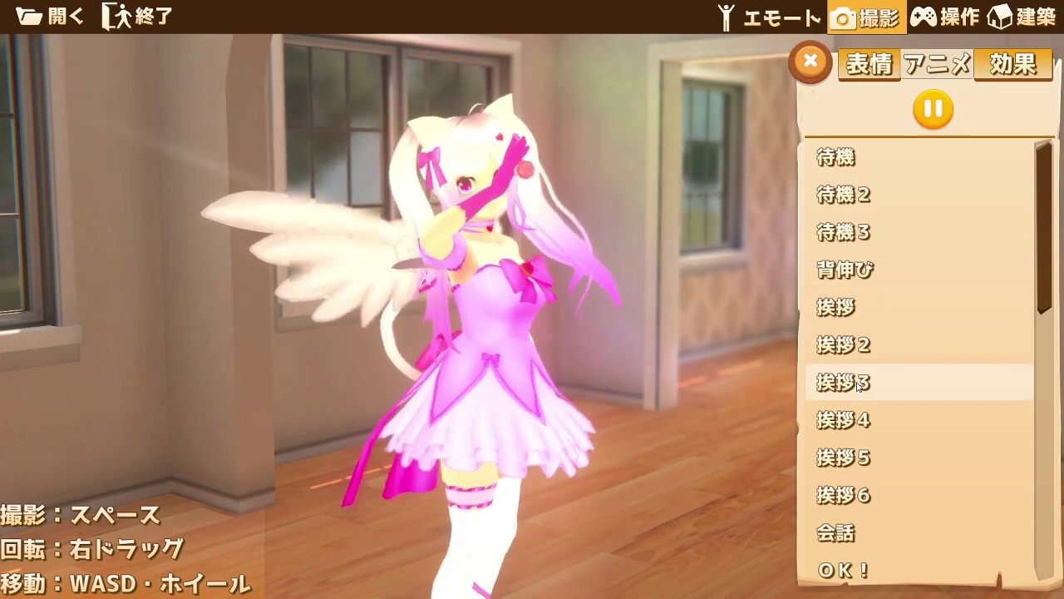
pyautogui.click(856, 420)
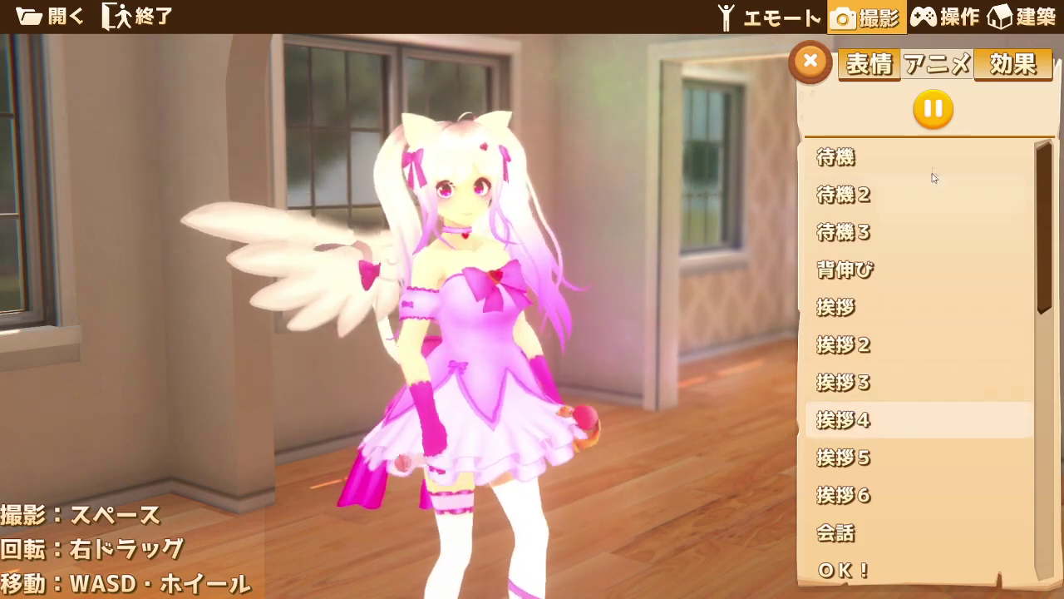
pyautogui.click(933, 111)
pyautogui.moveTo(639, 250); pyautogui.dragTo(639, 272, button='right')
# - Reduce the ピント (focus), 発光 (glow) and 汚れ (dirt) photo effects to their minimum
pyautogui.click(1033, 71)
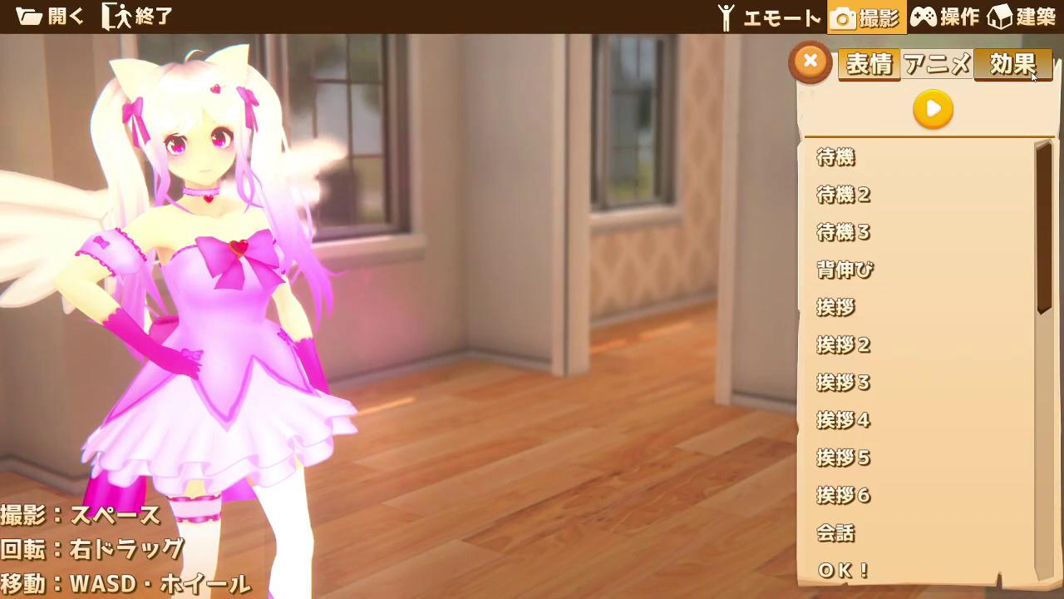
pyautogui.moveTo(1000, 164); pyautogui.dragTo(918, 200)
pyautogui.moveTo(913, 238); pyautogui.dragTo(862, 240)
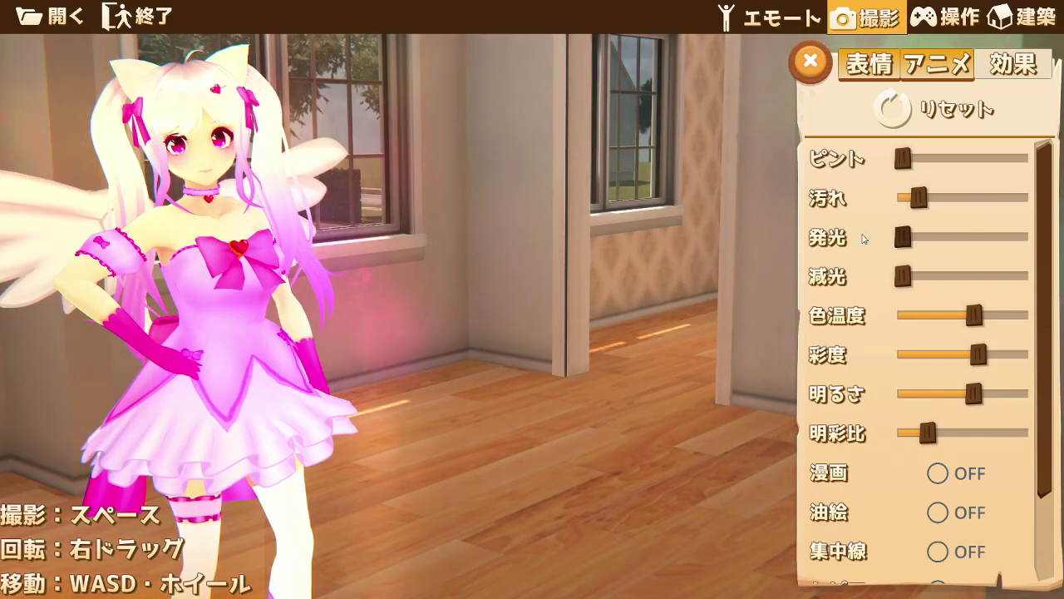
pyautogui.moveTo(923, 197); pyautogui.dragTo(902, 200)
pyautogui.scroll(-2, 997, 344)
pyautogui.scroll(2, 984, 333)
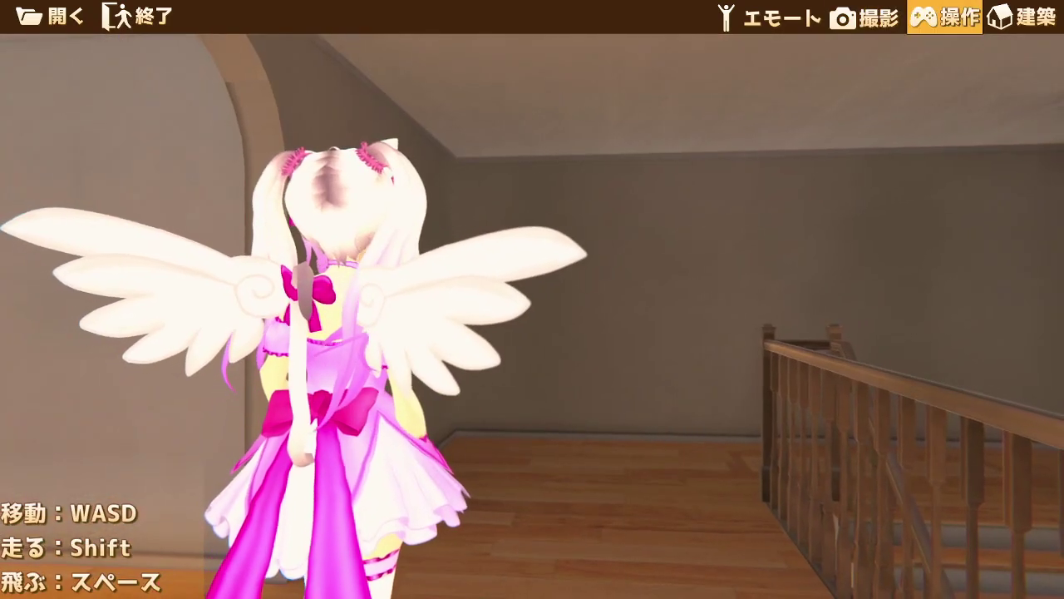
# - Walk the avatar down the stairs and out of the house to the grass beyond the front fence
pyautogui.press('w')
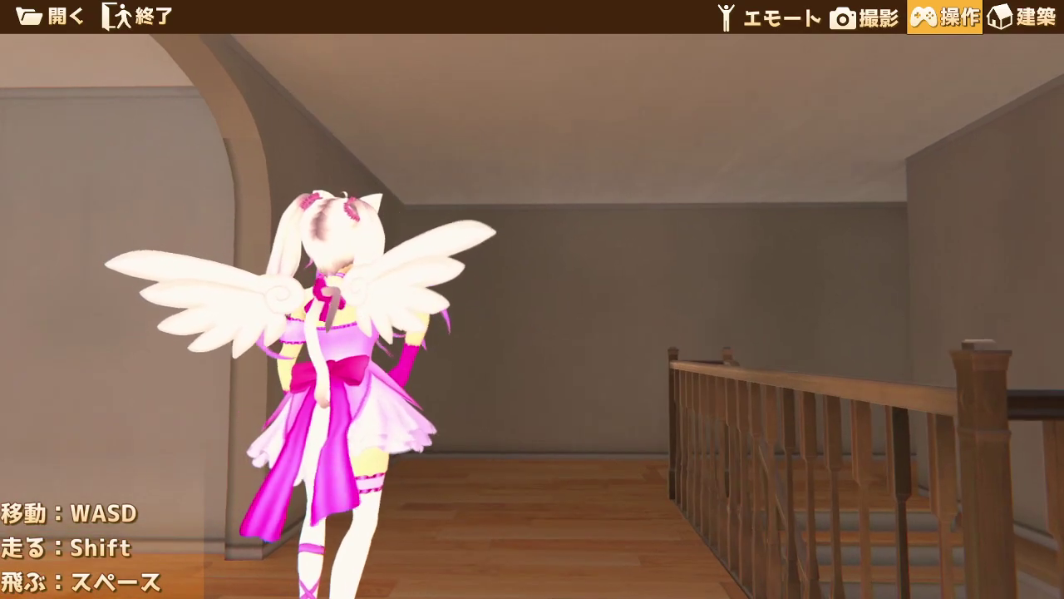
pyautogui.press('w')
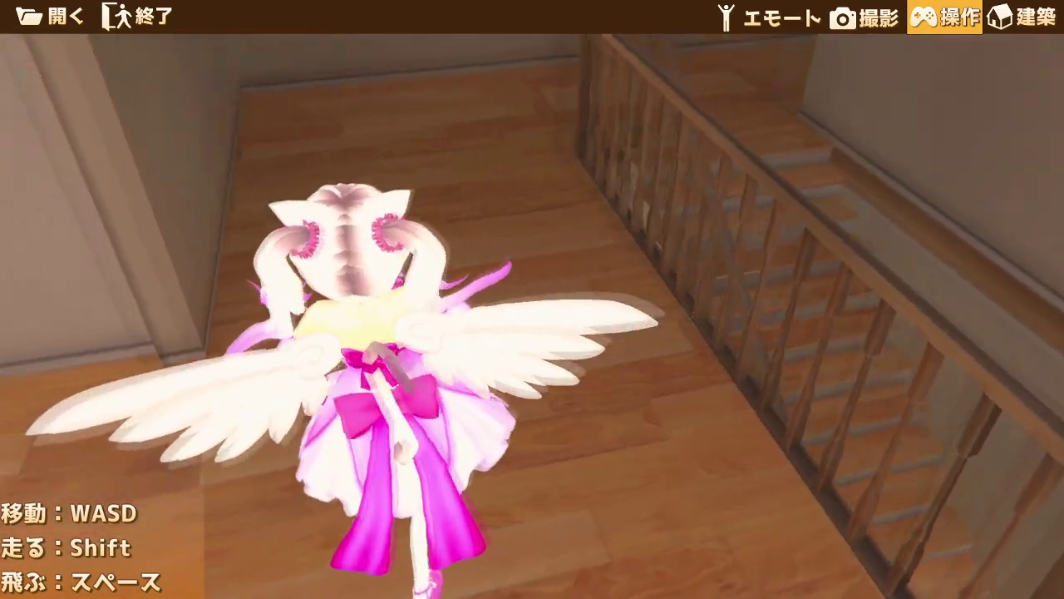
pyautogui.press('w')
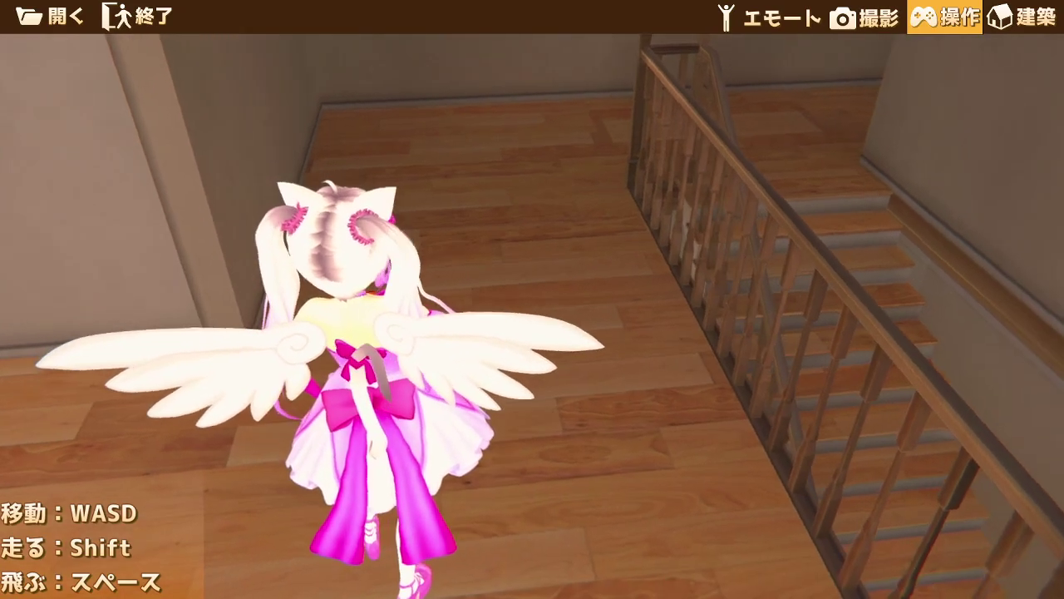
pyautogui.press('w')
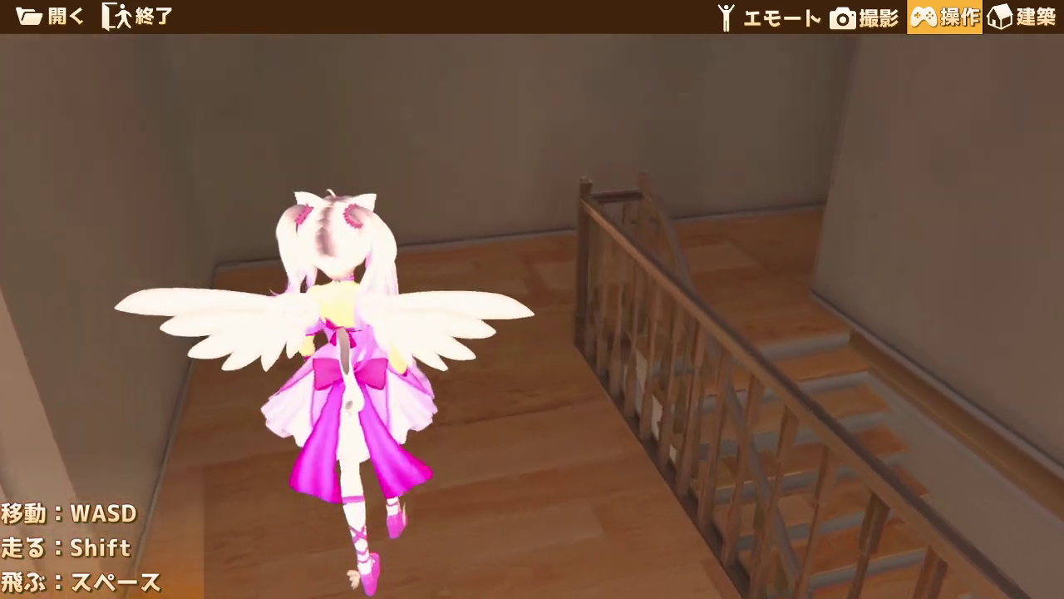
pyautogui.press('d')
pyautogui.press('w')
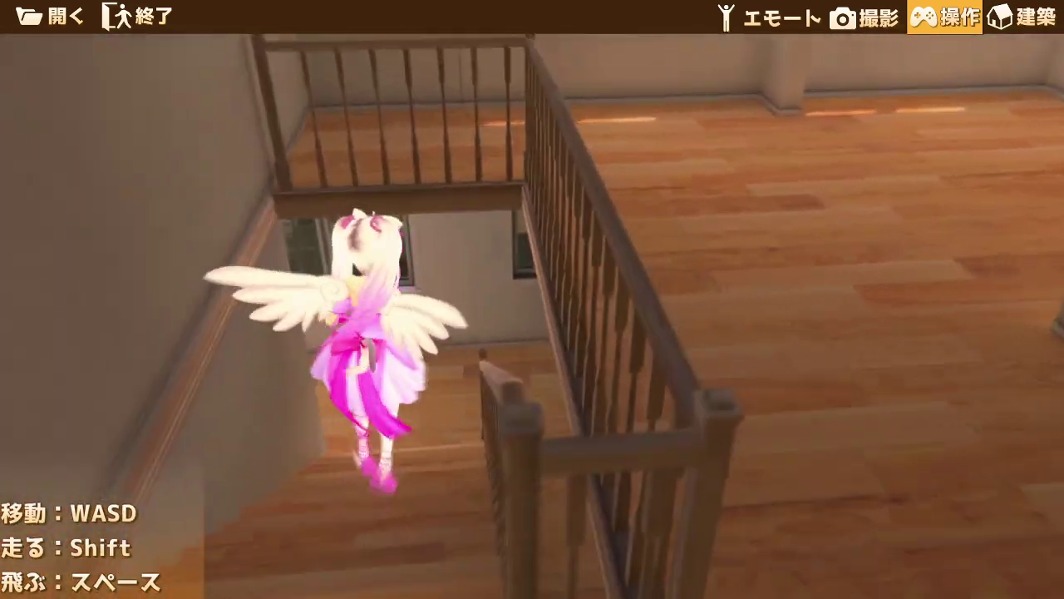
pyautogui.press('w')
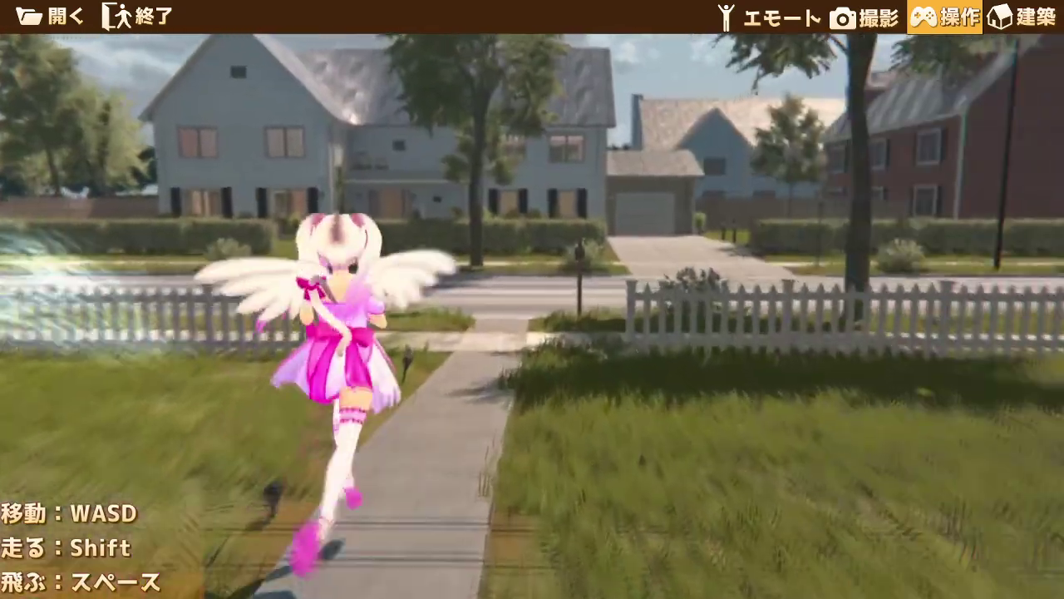
pyautogui.press('s')
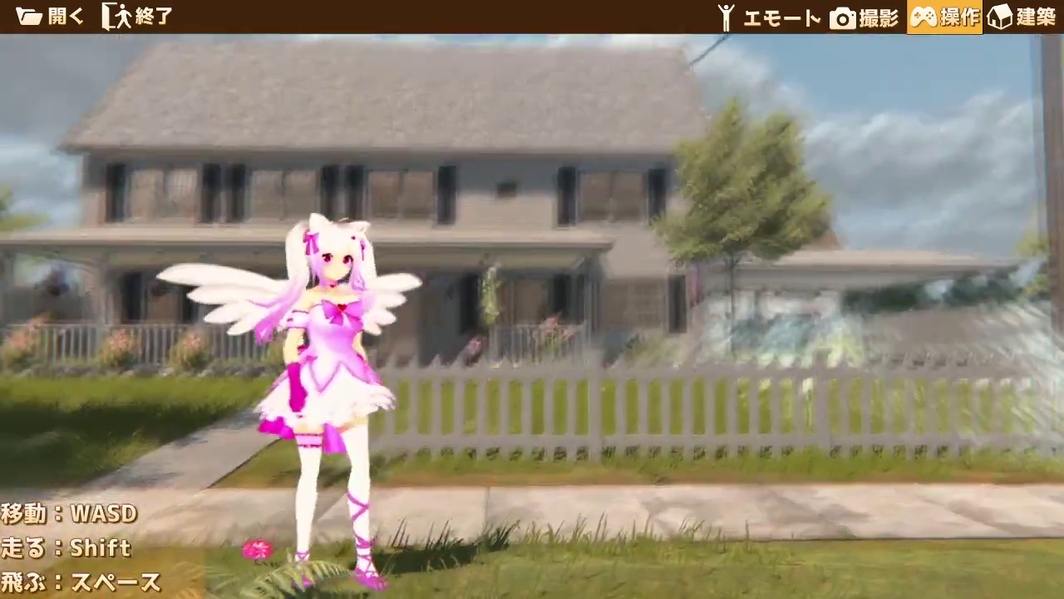
# - Photograph the avatar on the grass in front of the house and save the picture
pyautogui.press('Escape')
pyautogui.moveTo(659, 272); pyautogui.dragTo(497, 306, button='right')
pyautogui.press('space')
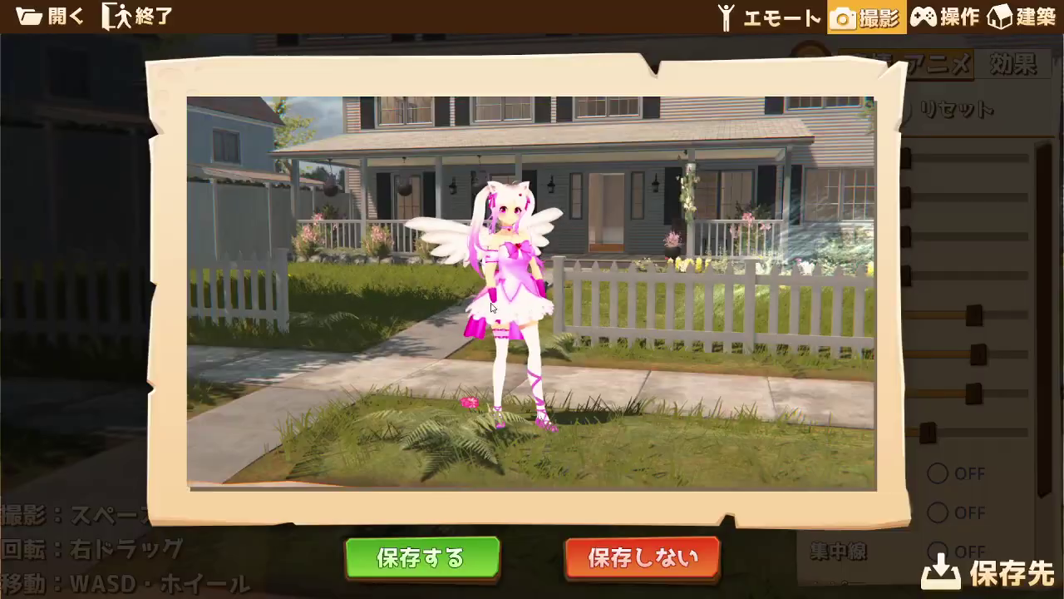
pyautogui.click(421, 557)
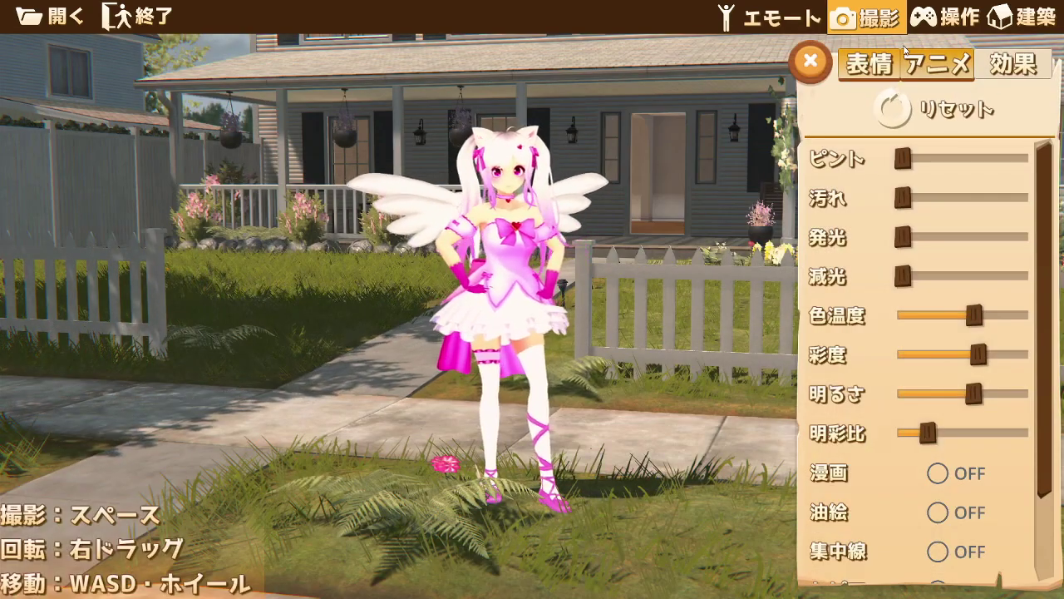
# - Enter the building mode and look through the catalogues of placeable objects, including the small items and houses
pyautogui.click(1023, 17)
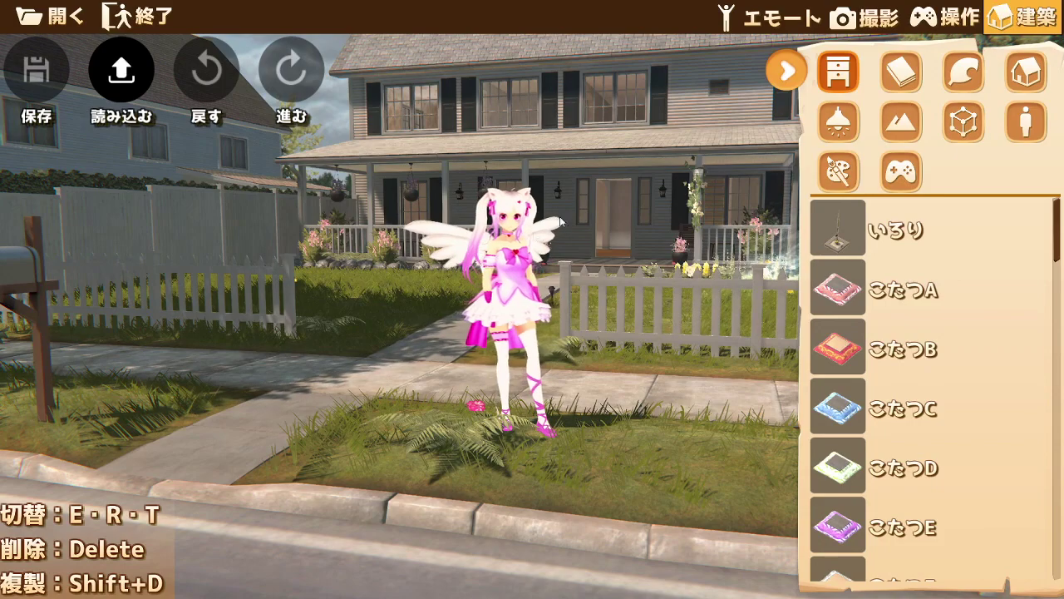
pyautogui.moveTo(345, 354); pyautogui.dragTo(672, 286, button='right')
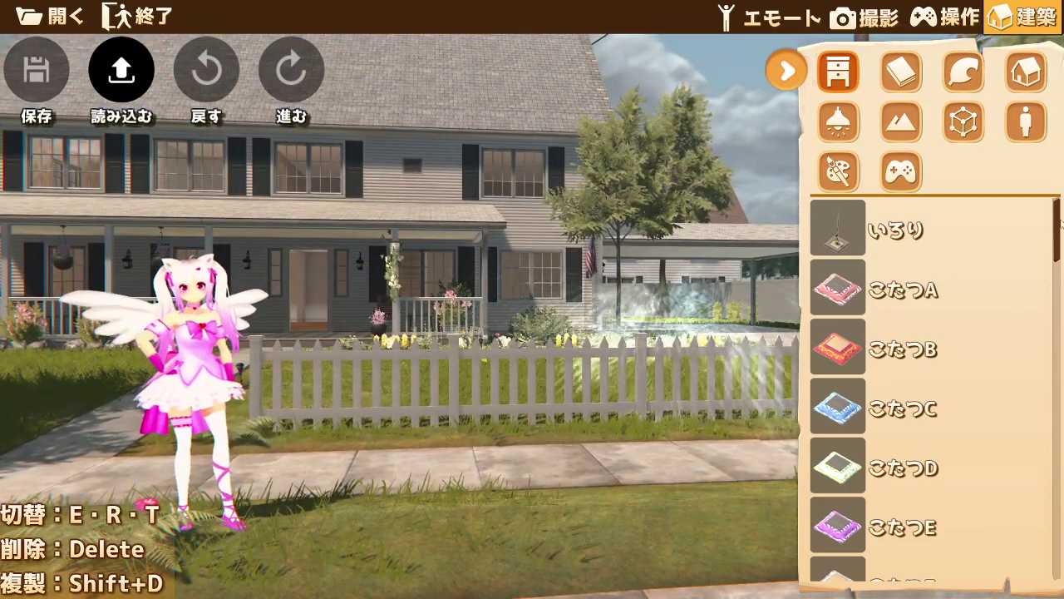
pyautogui.click(909, 73)
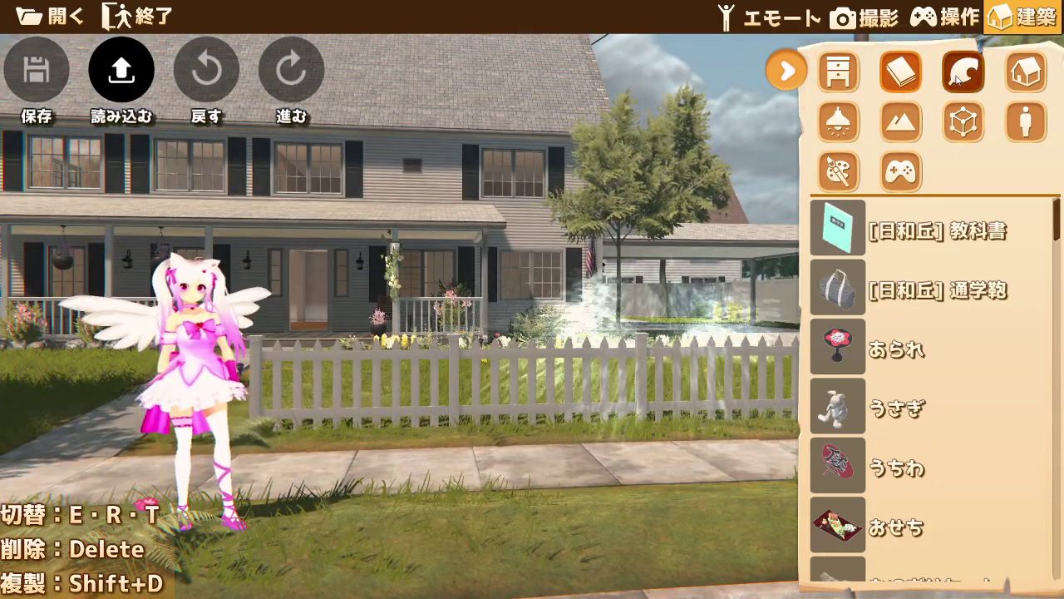
pyautogui.click(961, 73)
pyautogui.click(1026, 73)
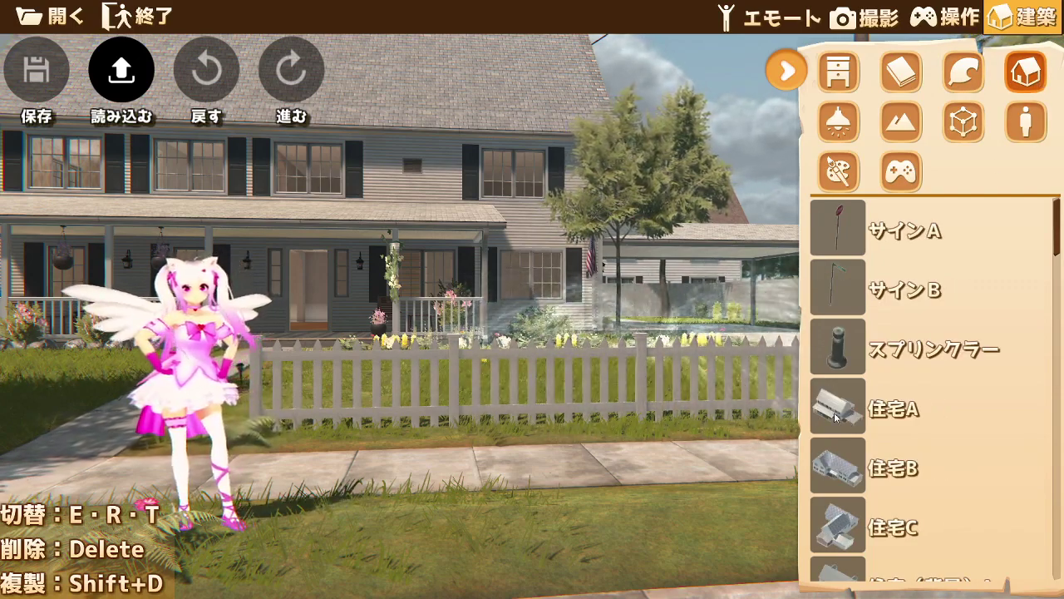
pyautogui.scroll(-5, 835, 416)
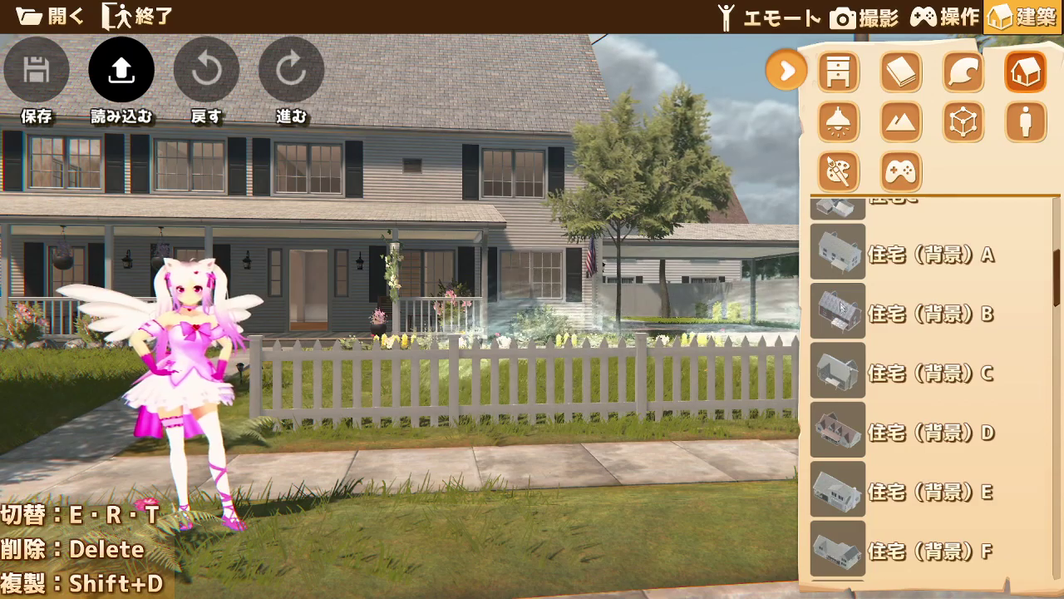
pyautogui.click(973, 128)
# - Place the furniture item こたつA on the grass beside the avatar and enlarge it
pyautogui.click(838, 73)
pyautogui.click(838, 289)
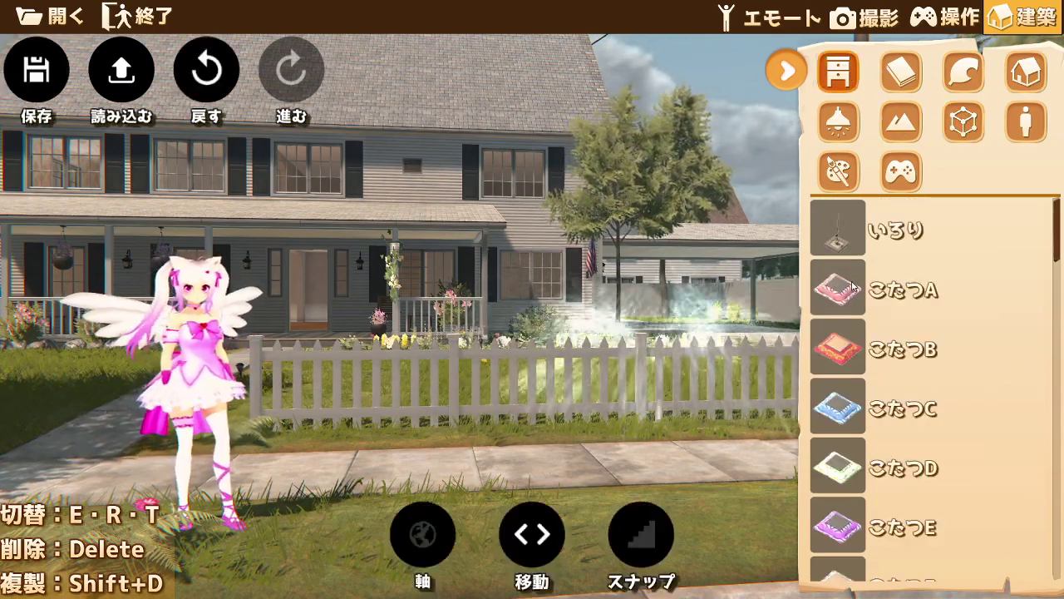
pyautogui.moveTo(400, 496); pyautogui.dragTo(444, 499)
pyautogui.moveTo(444, 499); pyautogui.dragTo(499, 391, button='right')
pyautogui.press('t')
pyautogui.moveTo(488, 395); pyautogui.dragTo(516, 393)
pyautogui.moveTo(488, 345); pyautogui.dragTo(489, 320)
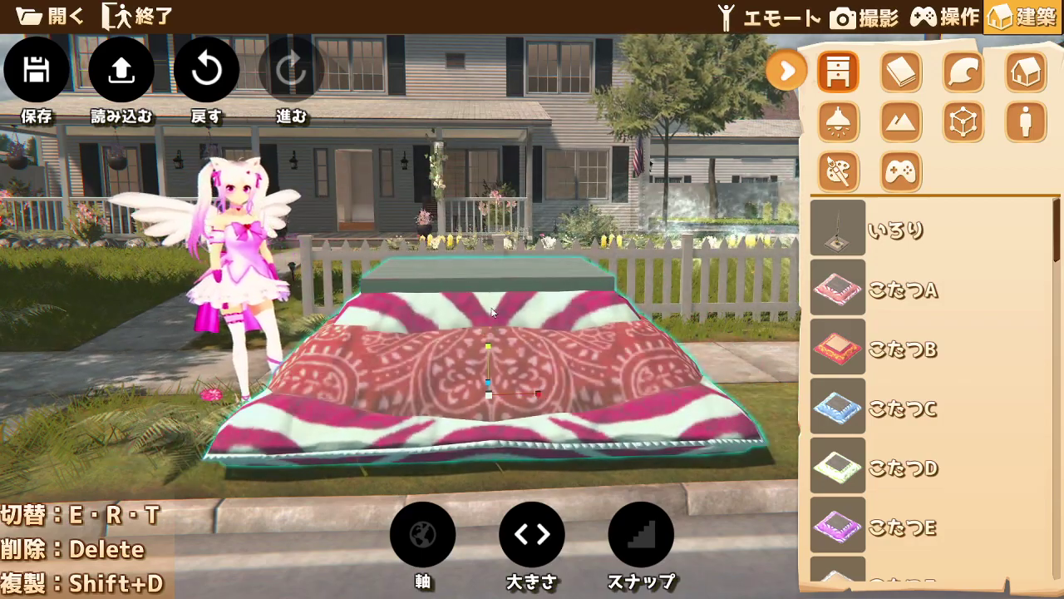
# - Set the scene's time of day to evening, about 19:51
pyautogui.click(901, 121)
pyautogui.moveTo(499, 409); pyautogui.dragTo(490, 166, button='right')
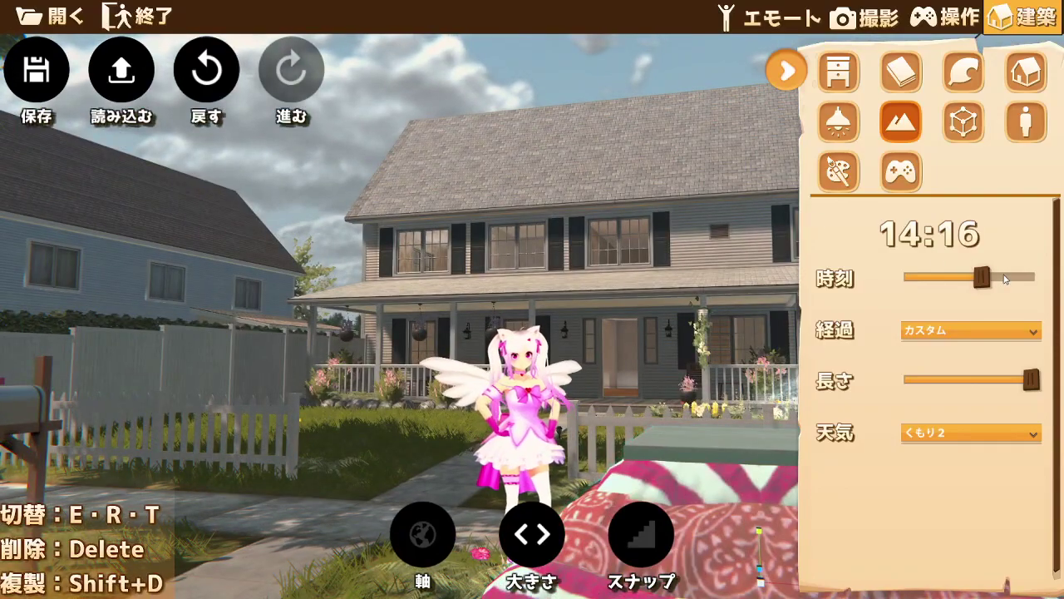
pyautogui.moveTo(982, 277); pyautogui.dragTo(1006, 278)
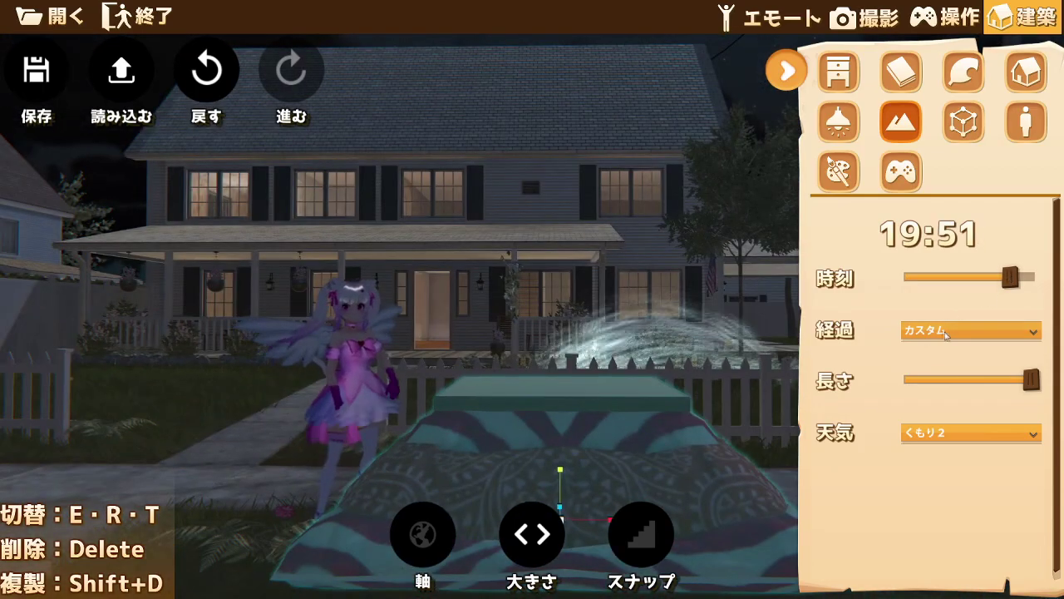
# - Set the scene's passage of time (経過) to リアルタイム and view the avatar from close by in daylight
pyautogui.click(952, 331)
pyautogui.click(944, 373)
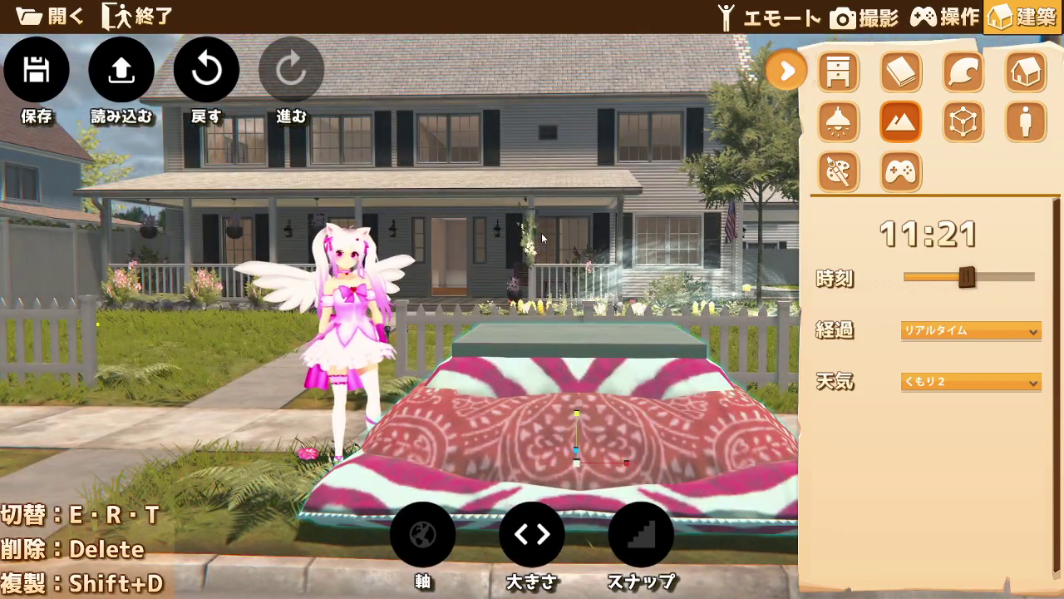
pyautogui.moveTo(545, 248); pyautogui.dragTo(33, 245, button='right')
pyautogui.moveTo(632, 237); pyautogui.dragTo(390, 214, button='right')
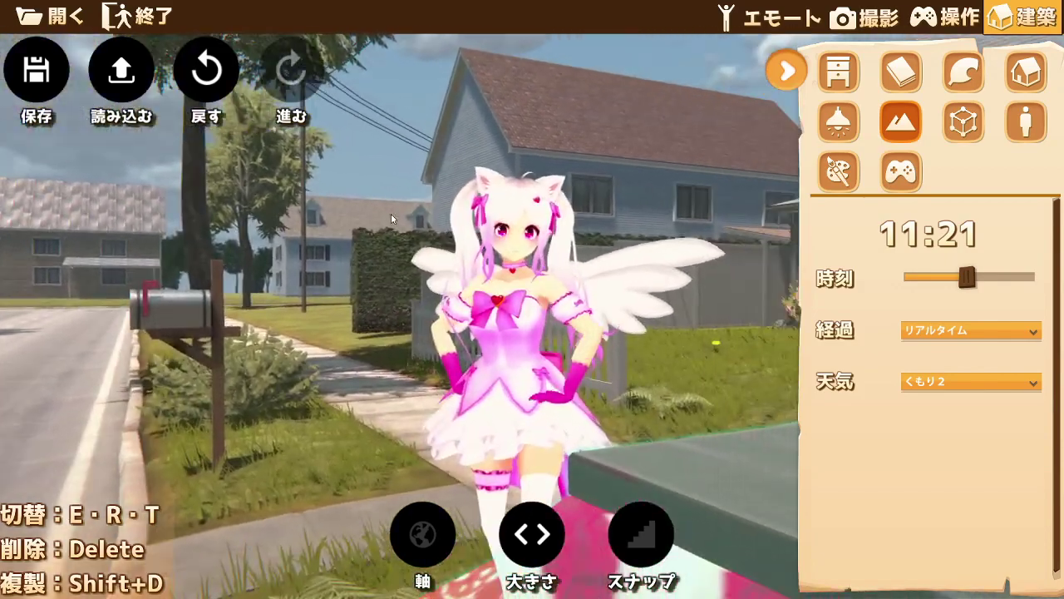
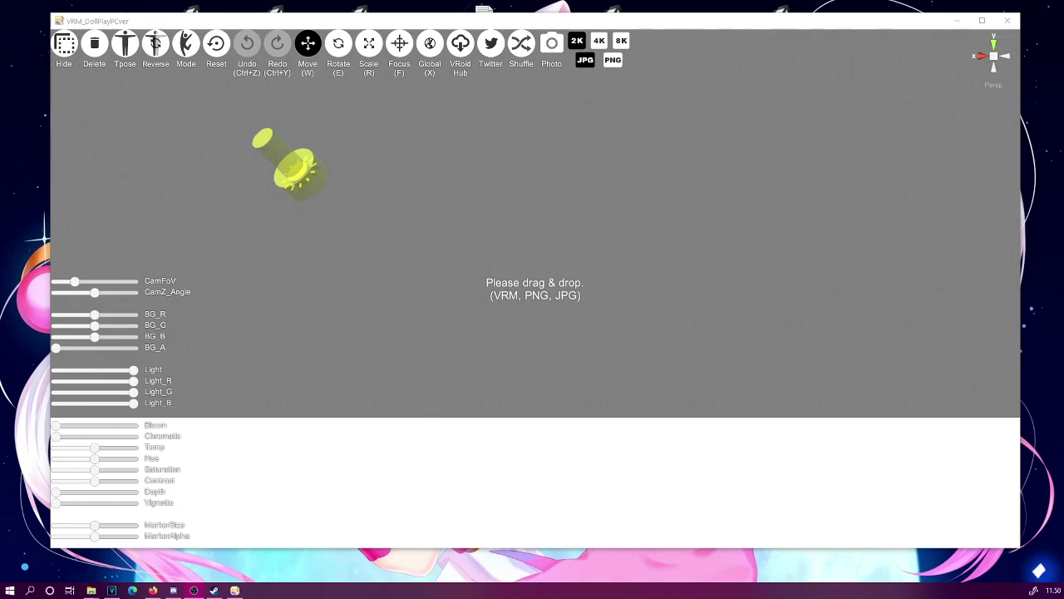
# - Switch to VRM_DollPlay and load the VRM avatar into the empty scene
pyautogui.moveTo(0, 283); pyautogui.dragTo(491, 284)
pyautogui.click(575, 405)
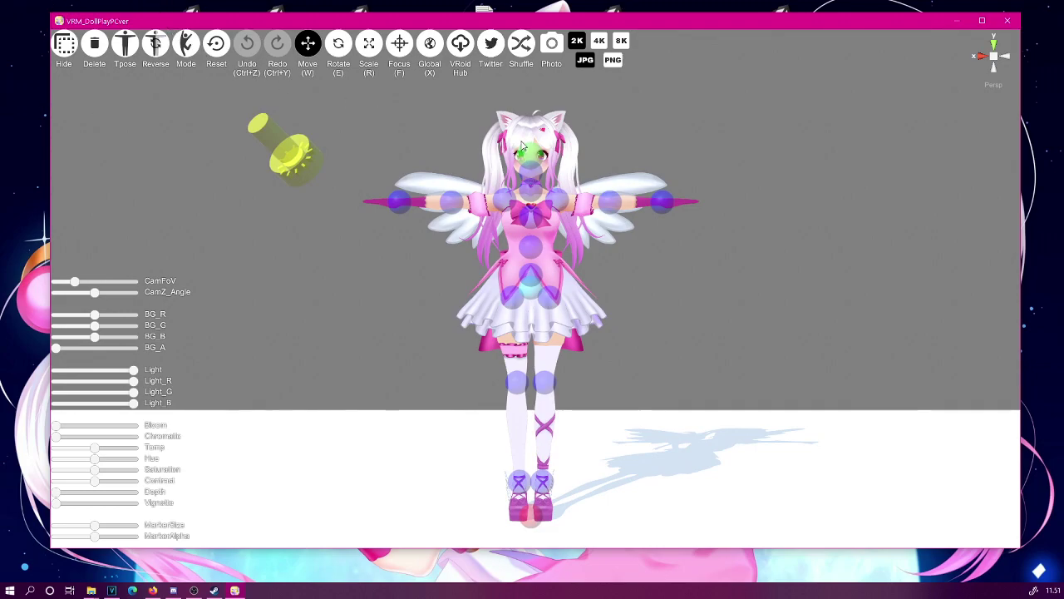
pyautogui.moveTo(413, 221); pyautogui.dragTo(439, 245, button='right')
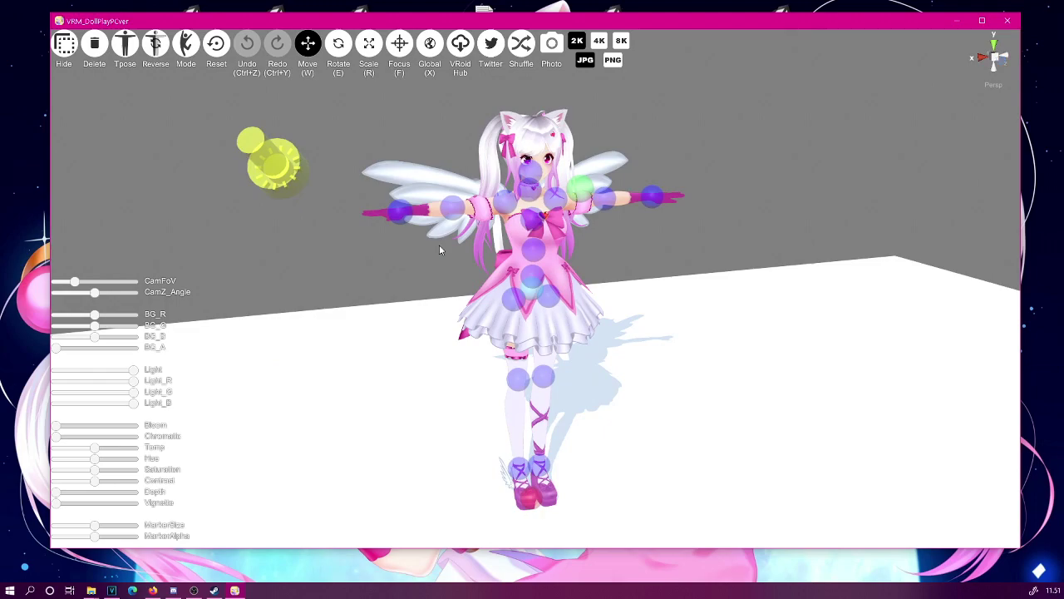
# - Rotate the avatar's right elbow and wrist so the forearm and hand angle downward
pyautogui.click(449, 208)
pyautogui.press('e')
pyautogui.moveTo(408, 205)
pyautogui.mouseDown()
pyautogui.moveTo(418, 244)
pyautogui.moveTo(404, 192)
pyautogui.moveTo(404, 218)
pyautogui.moveTo(360, 219)
pyautogui.moveTo(356, 194)
pyautogui.moveTo(367, 222)
pyautogui.mouseUp()
pyautogui.click(400, 225)
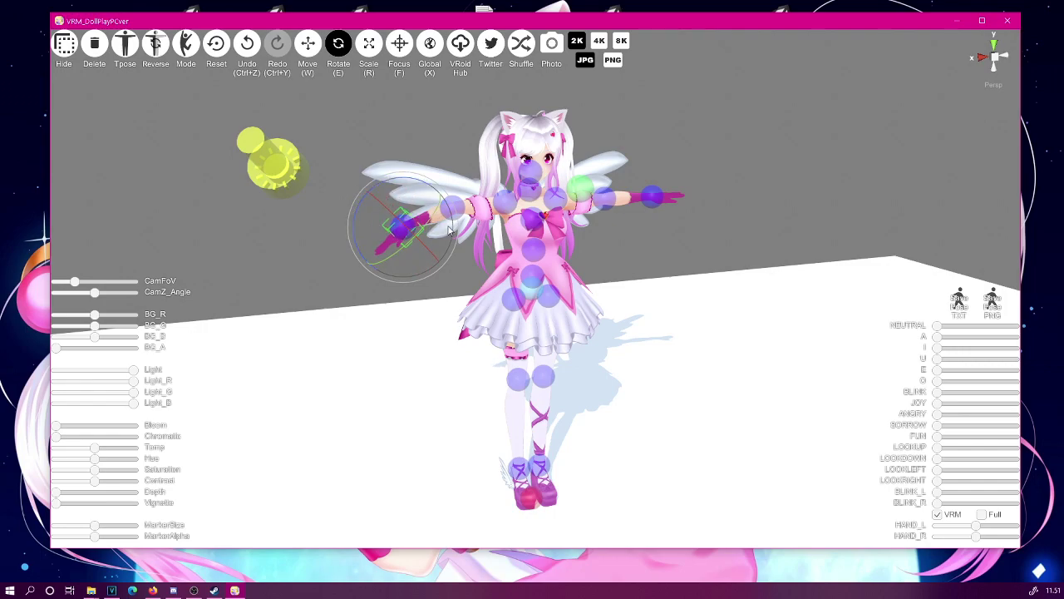
pyautogui.click(527, 244)
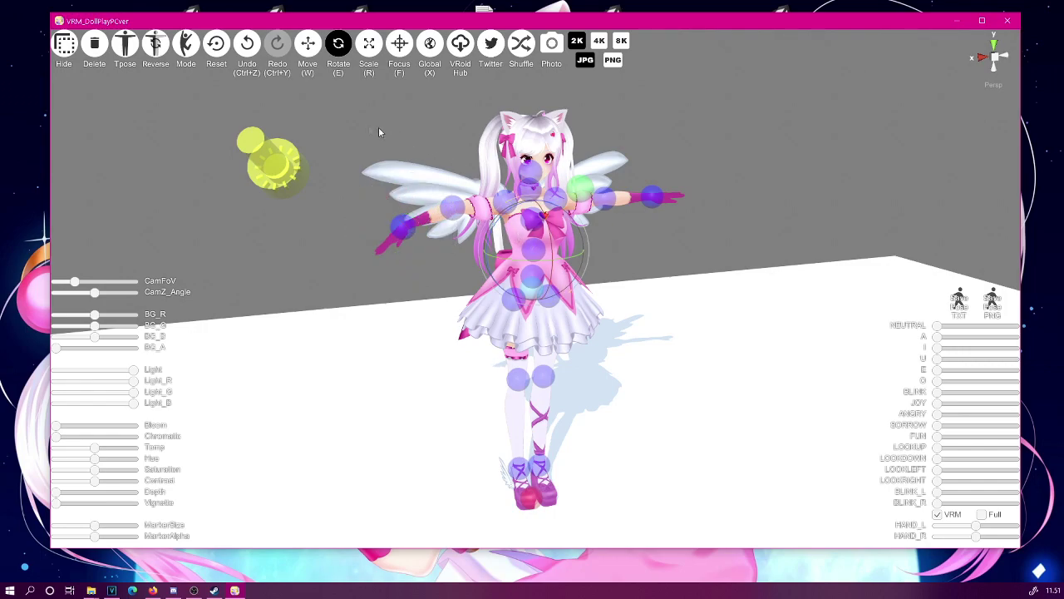
# - Change the posing mode and move the avatar's right hand lower
pyautogui.click(186, 46)
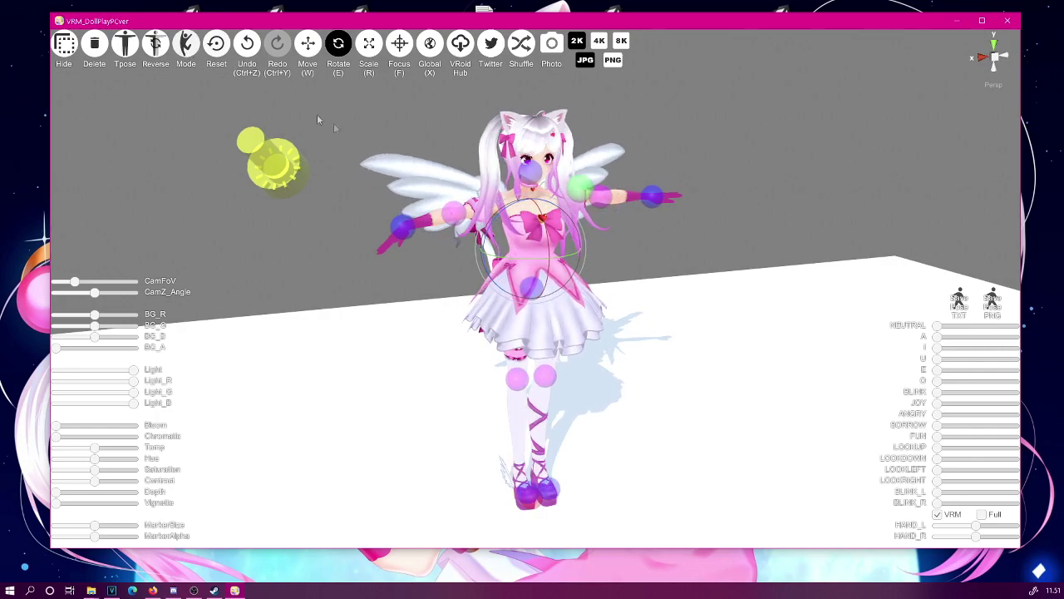
pyautogui.click(308, 44)
pyautogui.moveTo(401, 224)
pyautogui.mouseDown()
pyautogui.moveTo(357, 249)
pyautogui.moveTo(299, 137)
pyautogui.moveTo(429, 246)
pyautogui.mouseUp()
# - Move the avatar's right foot up and backward so the knee bends and the leg is raised behind
pyautogui.click(532, 498)
pyautogui.moveTo(531, 499)
pyautogui.mouseDown()
pyautogui.moveTo(485, 499)
pyautogui.moveTo(487, 439)
pyautogui.mouseUp()
pyautogui.moveTo(449, 399); pyautogui.dragTo(623, 364)
pyautogui.click(586, 434)
pyautogui.moveTo(612, 429)
pyautogui.mouseDown()
pyautogui.moveTo(544, 444)
pyautogui.moveTo(523, 366)
pyautogui.mouseUp()
pyautogui.moveTo(646, 413); pyautogui.dragTo(582, 399, button='right')
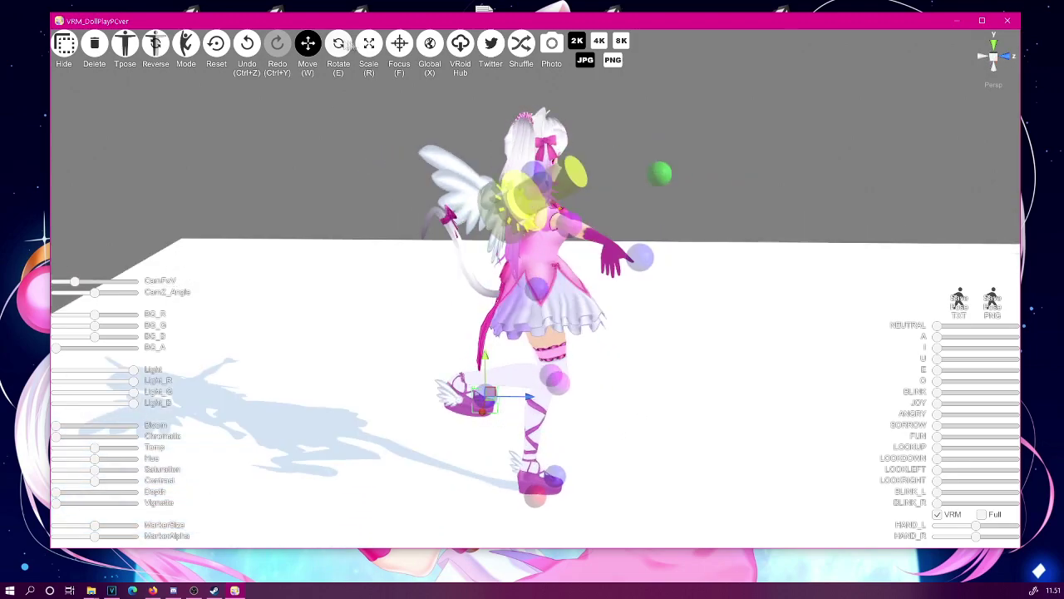
# - Rotate the avatar's raised right foot and tilt her head slightly
pyautogui.press('e')
pyautogui.moveTo(466, 352); pyautogui.dragTo(524, 366)
pyautogui.moveTo(574, 358); pyautogui.dragTo(499, 345, button='right')
pyautogui.click(522, 177)
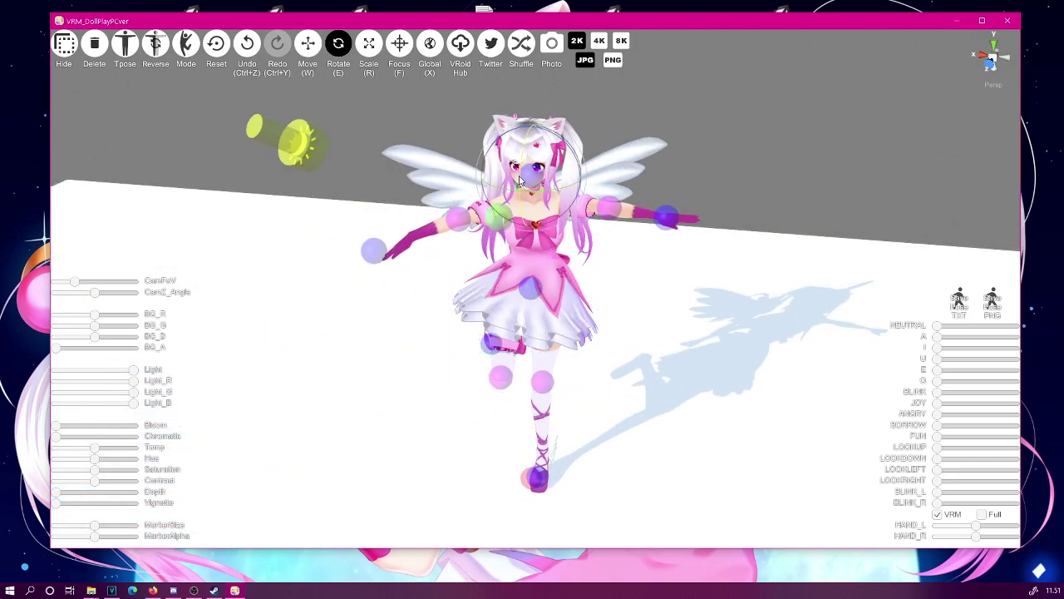
pyautogui.moveTo(519, 179); pyautogui.dragTo(507, 171)
# - Move the avatar's left hand in front of her face, bending the arm at the elbow
pyautogui.click(614, 208)
pyautogui.click(665, 217)
pyautogui.press('w')
pyautogui.moveTo(625, 218); pyautogui.dragTo(523, 208)
pyautogui.moveTo(582, 208); pyautogui.dragTo(507, 193, button='right')
pyautogui.moveTo(513, 177); pyautogui.dragTo(515, 156)
# - Rotate the avatar's left hand so it lies diagonally across her left eye with the fingers pointing up
pyautogui.moveTo(519, 166); pyautogui.dragTo(591, 177, button='right')
pyautogui.press('e')
pyautogui.moveTo(592, 176); pyautogui.dragTo(597, 186)
pyautogui.scroll(3, 597, 186)
pyautogui.moveTo(601, 181); pyautogui.dragTo(537, 229, button='middle')
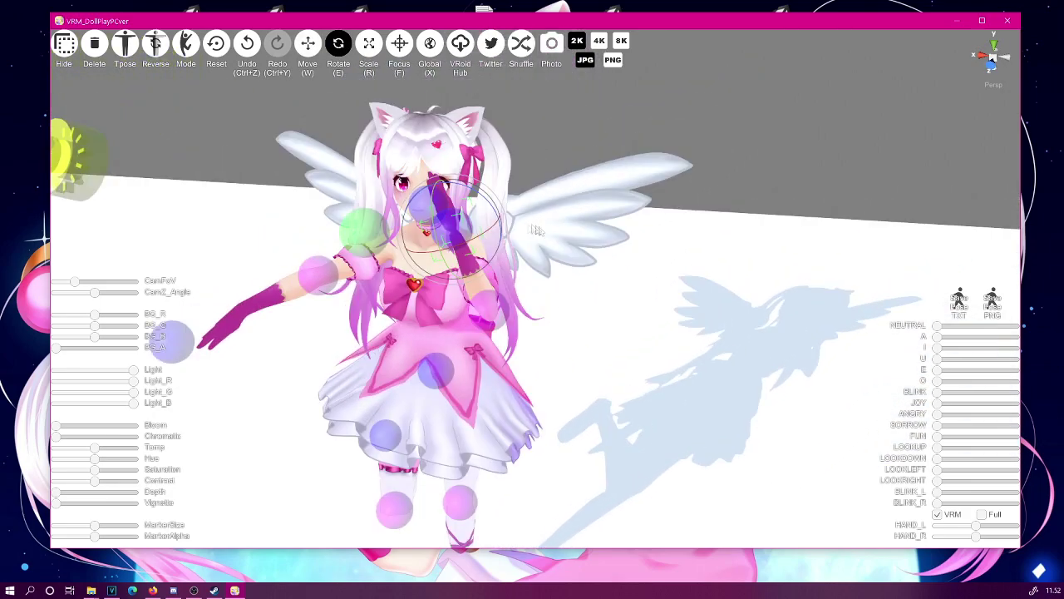
pyautogui.moveTo(500, 219); pyautogui.dragTo(529, 277)
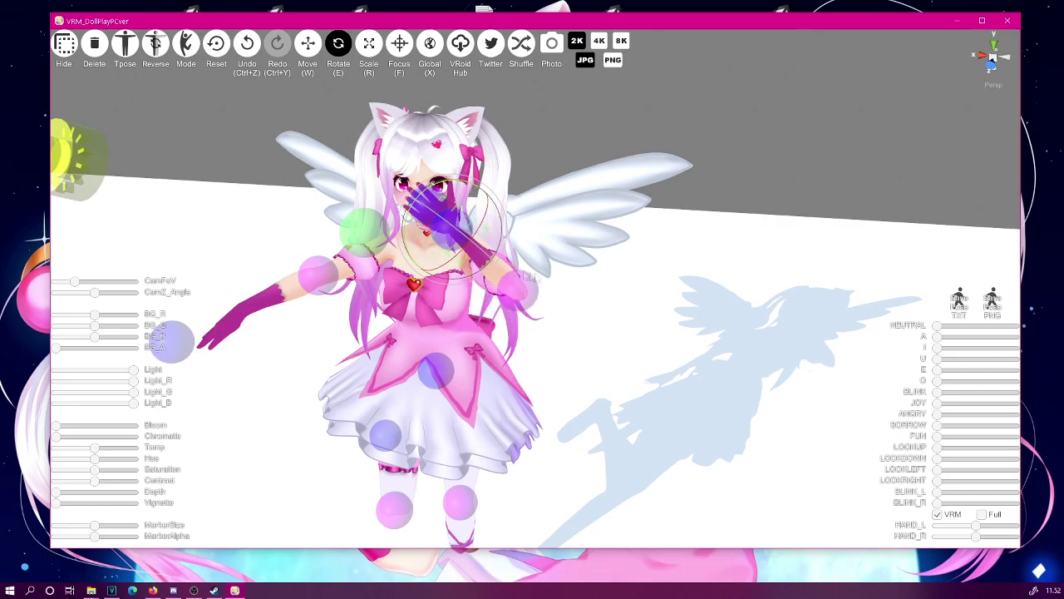
pyautogui.moveTo(529, 274); pyautogui.dragTo(618, 200, button='right')
pyautogui.moveTo(617, 199); pyautogui.dragTo(652, 237)
pyautogui.moveTo(665, 239); pyautogui.dragTo(532, 228, button='right')
pyautogui.moveTo(501, 221); pyautogui.dragTo(533, 312)
pyautogui.moveTo(532, 312); pyautogui.dragTo(568, 245, button='right')
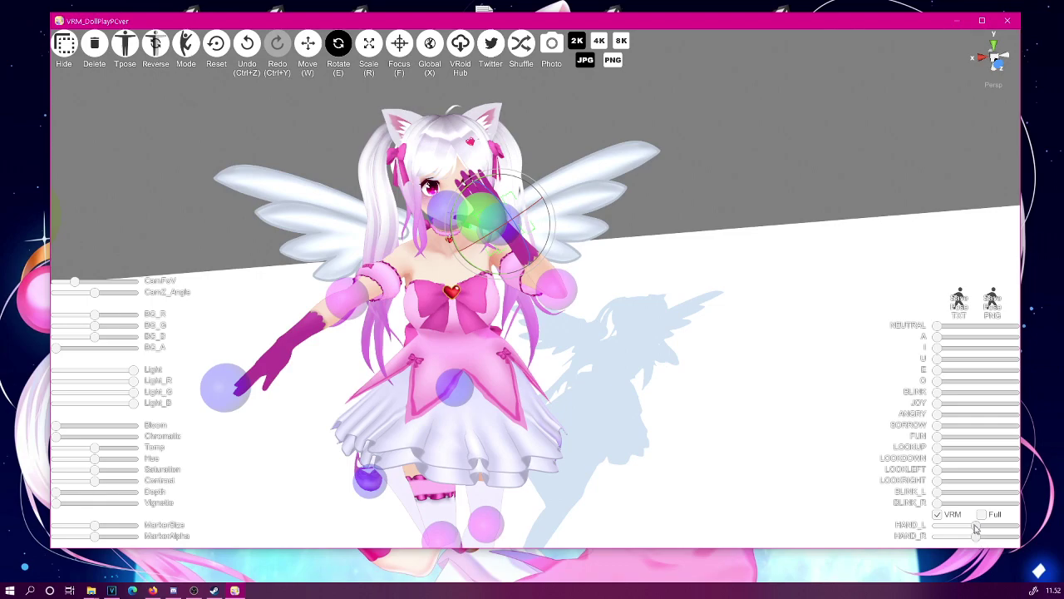
# - Lower HAND_L to near its minimum for a peace-sign hand and raise the FUN expression to its maximum
pyautogui.moveTo(978, 529); pyautogui.dragTo(942, 524)
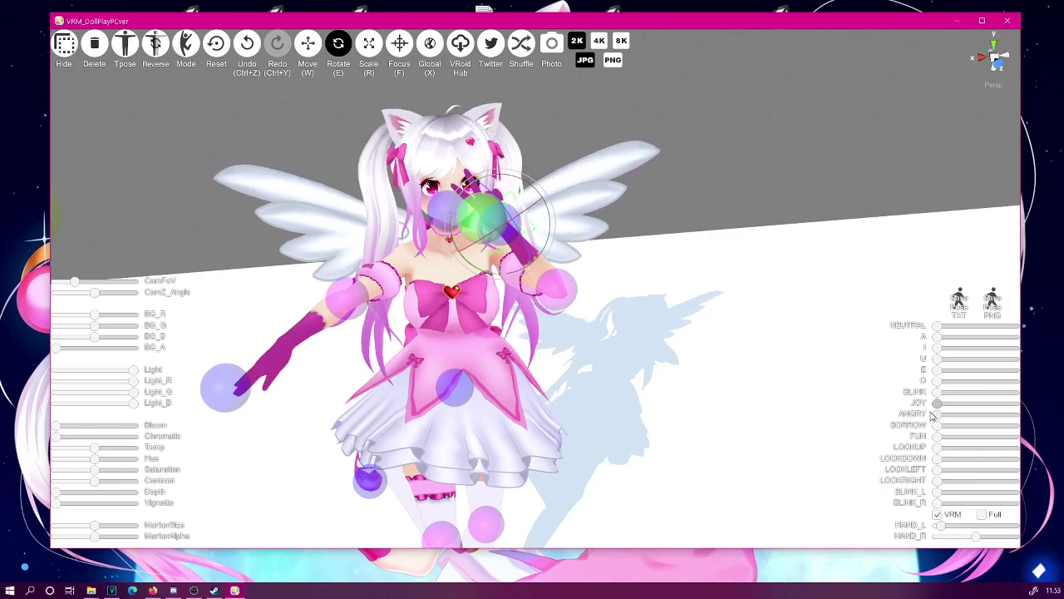
pyautogui.moveTo(938, 436); pyautogui.dragTo(1056, 448)
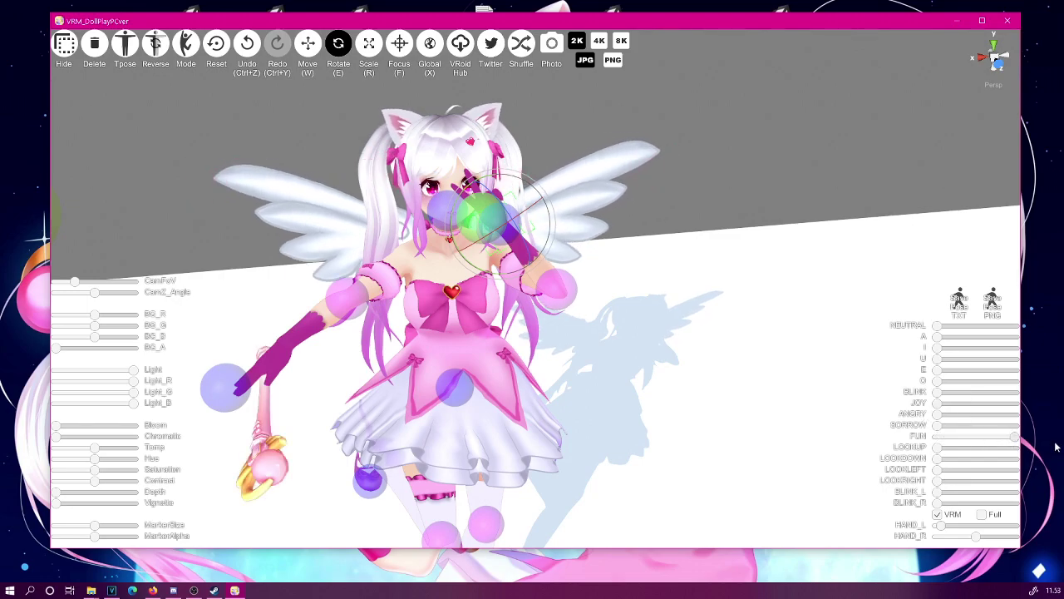
# - In the full blend shape list, droop the ears, raise Fcl_MTH_E and Fcl_MTH_O to open the mouth, and raise Fcl_HA_Fung1_Up to near maximum
pyautogui.click(983, 515)
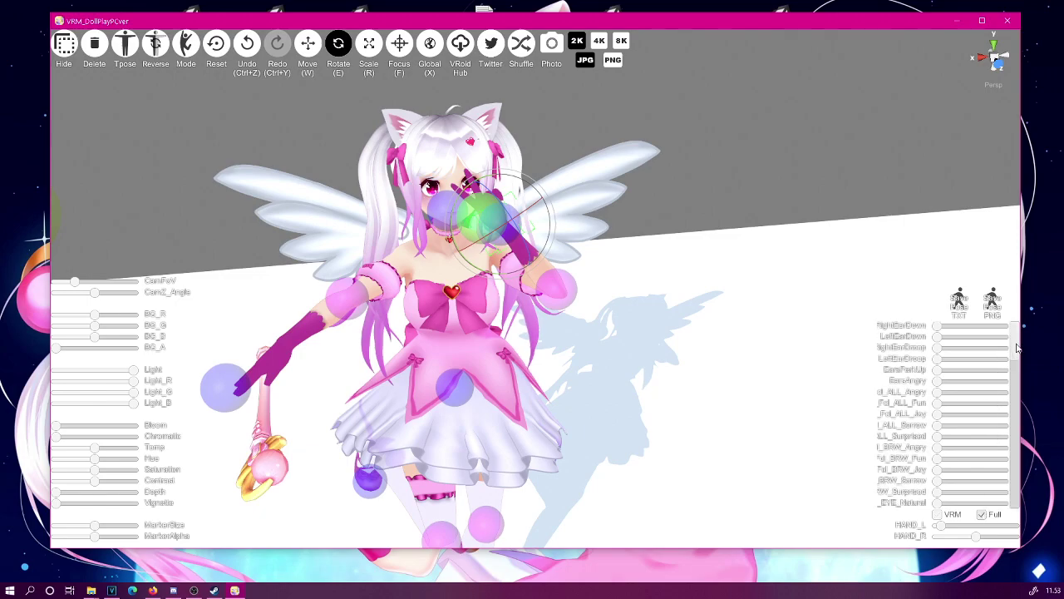
pyautogui.moveTo(937, 359); pyautogui.dragTo(965, 349)
pyautogui.moveTo(1015, 378); pyautogui.dragTo(1034, 476)
pyautogui.scroll(-5, 956, 449)
pyautogui.moveTo(974, 401)
pyautogui.mouseDown()
pyautogui.moveTo(990, 400)
pyautogui.moveTo(967, 408)
pyautogui.mouseUp()
pyautogui.moveTo(938, 442); pyautogui.dragTo(1005, 443)
pyautogui.scroll(2, 606, 268)
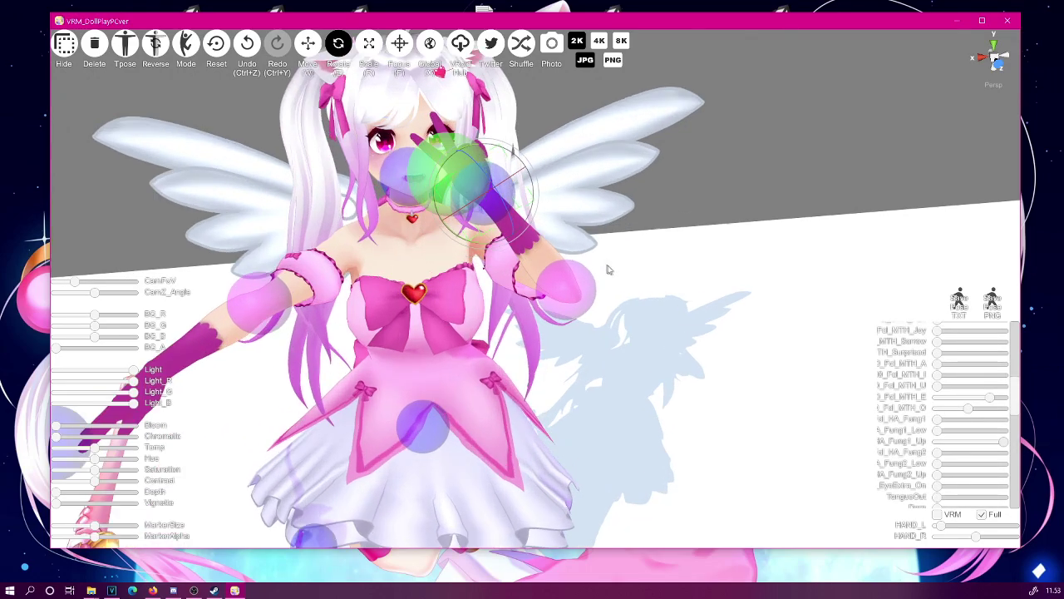
# - Set the photo format to PNG and delete the white floor from the scene
pyautogui.moveTo(606, 268); pyautogui.dragTo(746, 290, button='middle')
pyautogui.scroll(-4, 746, 290)
pyautogui.moveTo(746, 291)
pyautogui.mouseDown(button='right')
pyautogui.moveTo(743, 313)
pyautogui.moveTo(733, 299)
pyautogui.mouseUp(button='right')
pyautogui.scroll(2, 744, 309)
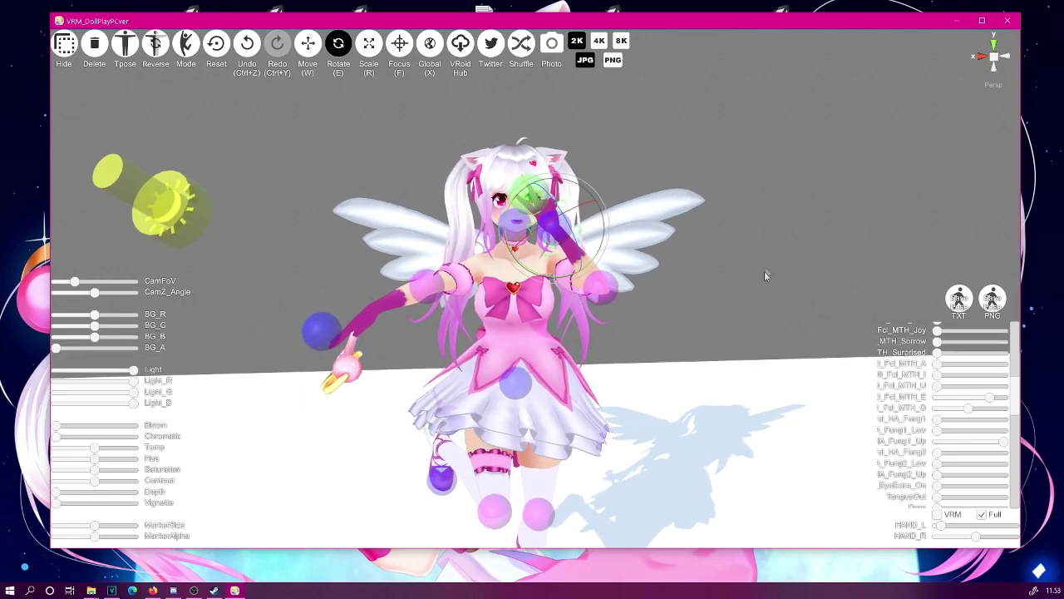
pyautogui.click(614, 61)
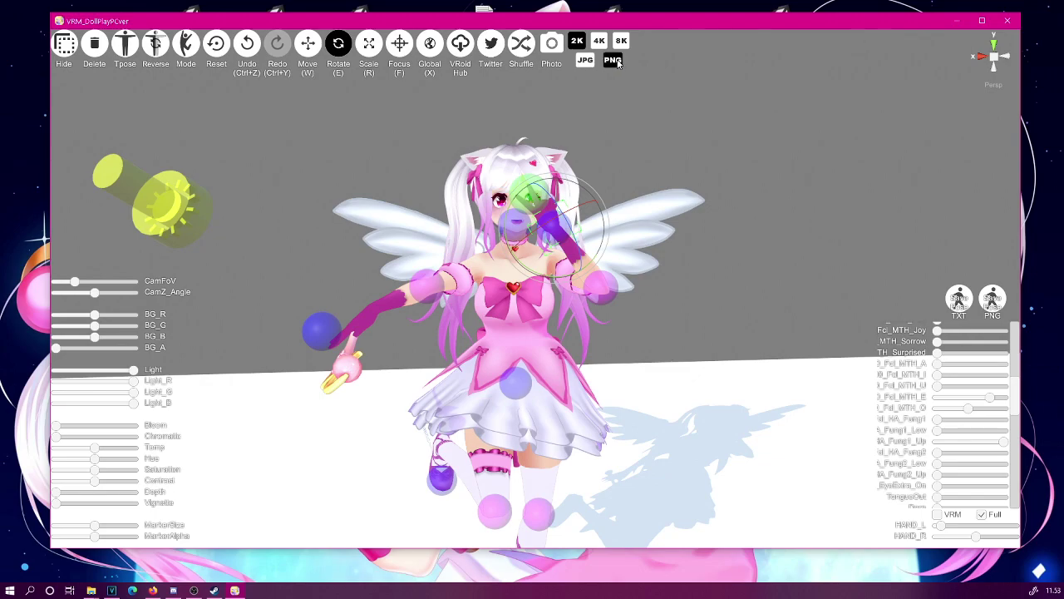
pyautogui.click(768, 394)
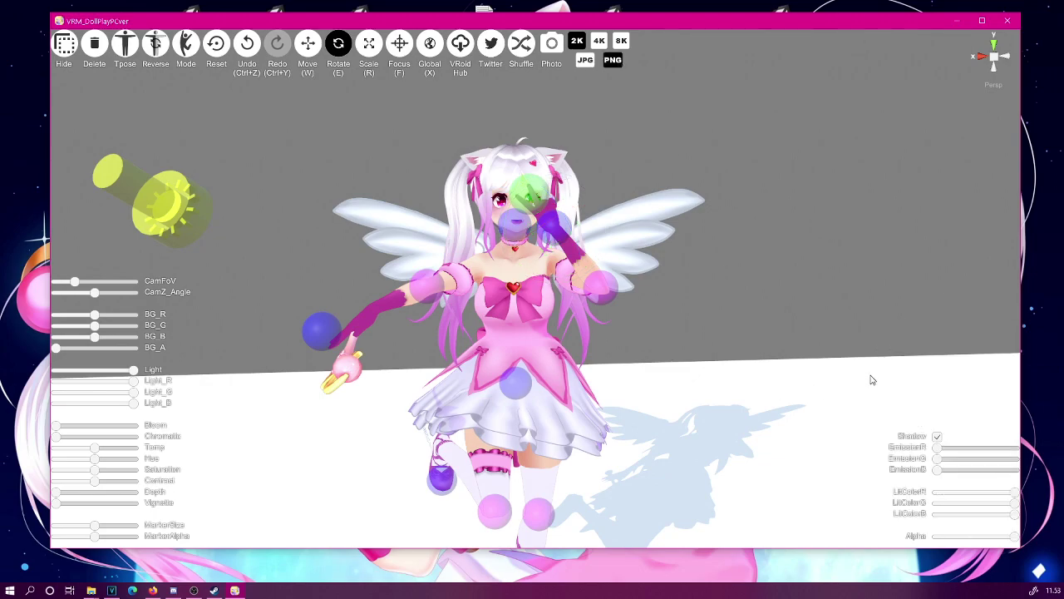
pyautogui.click(100, 47)
pyautogui.moveTo(587, 218); pyautogui.dragTo(607, 246, button='middle')
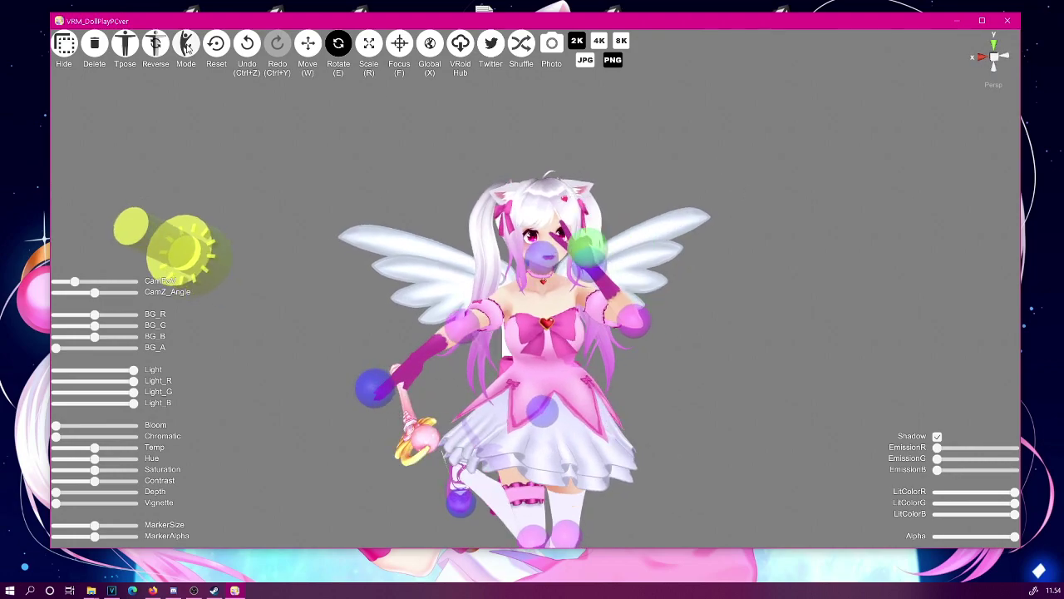
# - Switch to the posing mode with markers on every bone and make the joint markers smaller
pyautogui.click(556, 408)
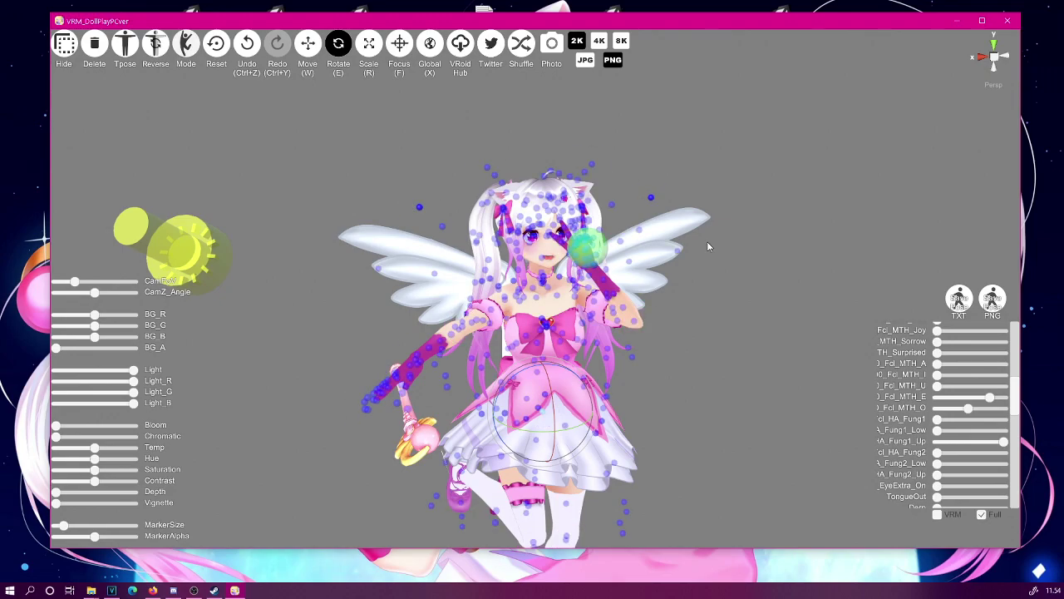
pyautogui.moveTo(707, 241)
pyautogui.mouseDown(button='right')
pyautogui.moveTo(751, 242)
pyautogui.moveTo(622, 244)
pyautogui.moveTo(707, 239)
pyautogui.mouseUp(button='right')
pyautogui.scroll(6, 751, 242)
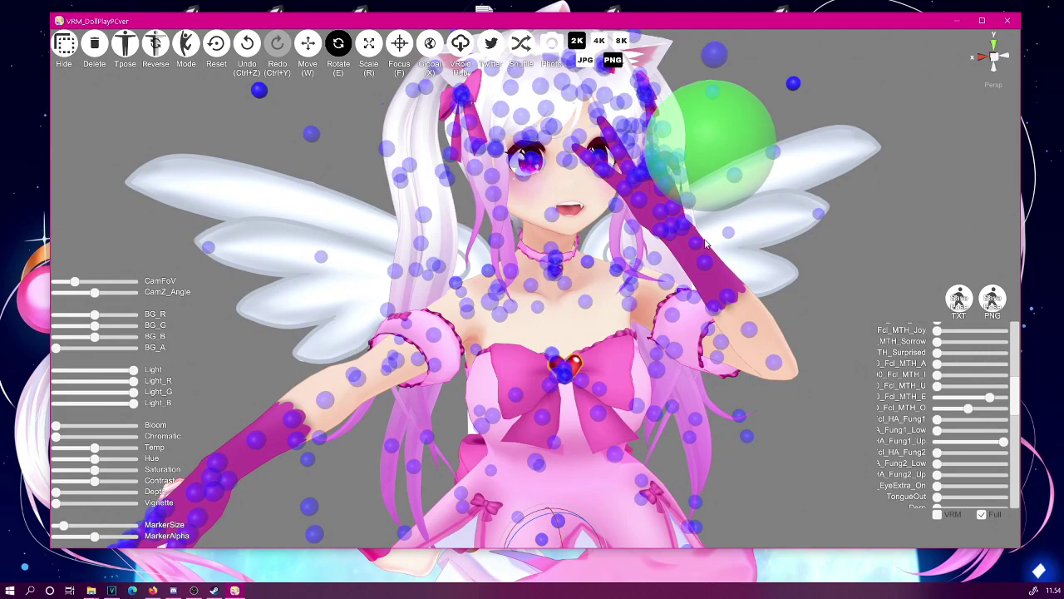
pyautogui.scroll(-6, 705, 244)
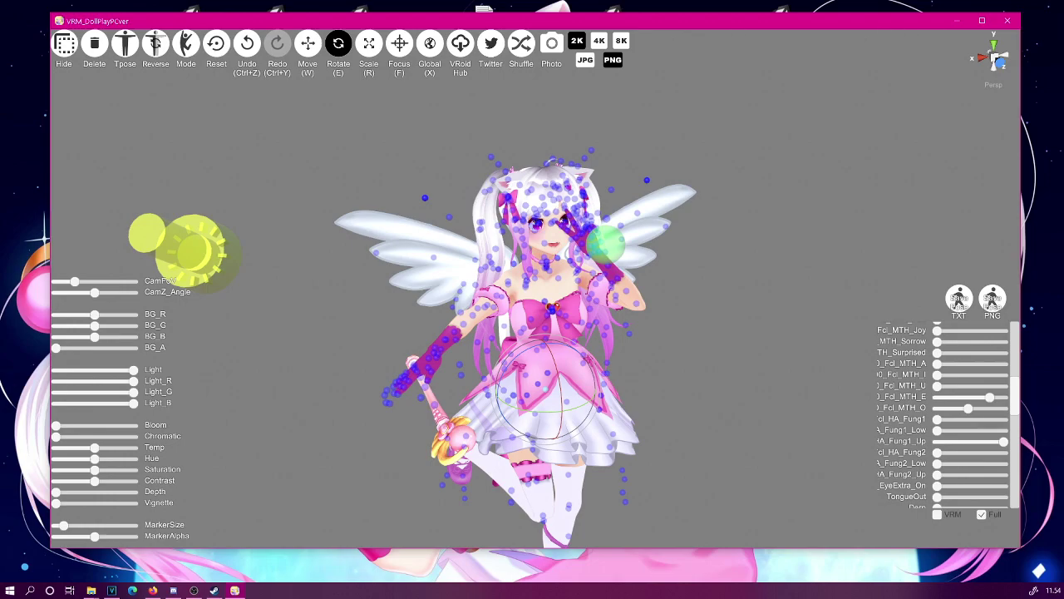
# - Open the Pose folder in DollPlay's files and apply the pose 05.png to the avatar
pyautogui.hotkey('alt', 'Tab')
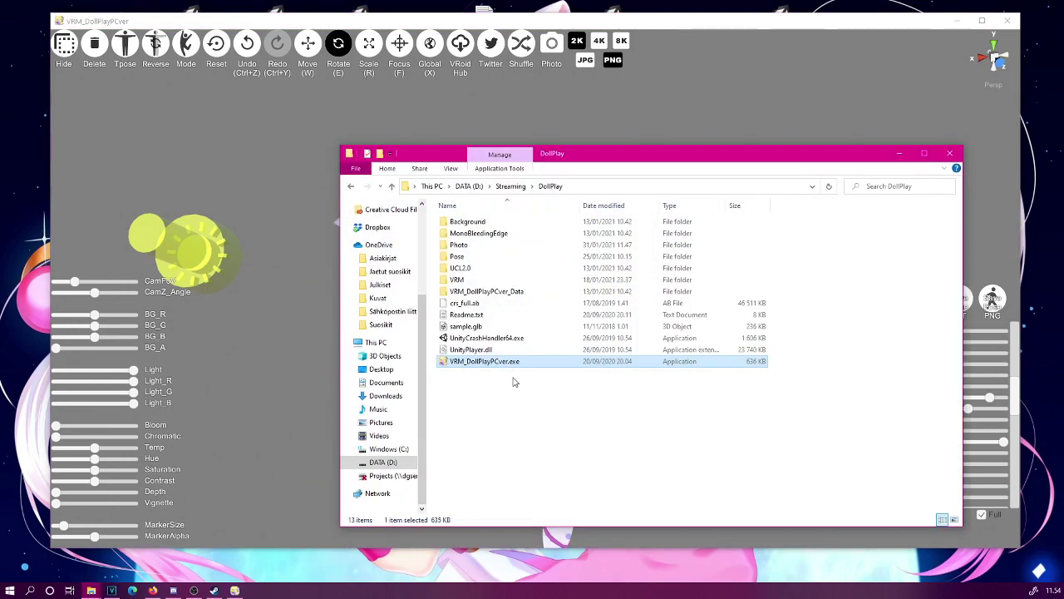
pyautogui.doubleClick(476, 257)
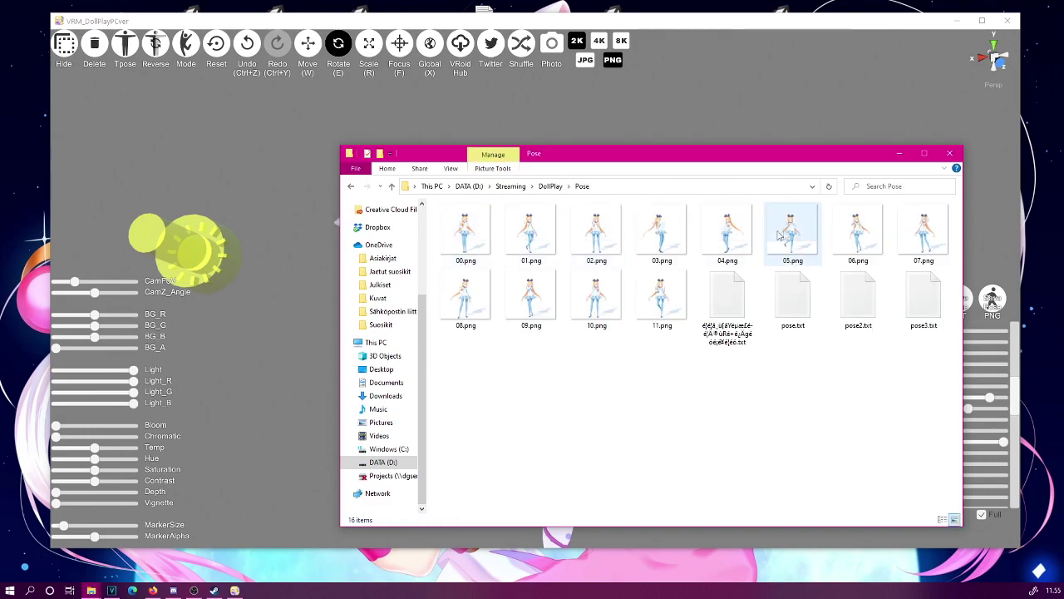
pyautogui.moveTo(640, 154); pyautogui.dragTo(636, 371)
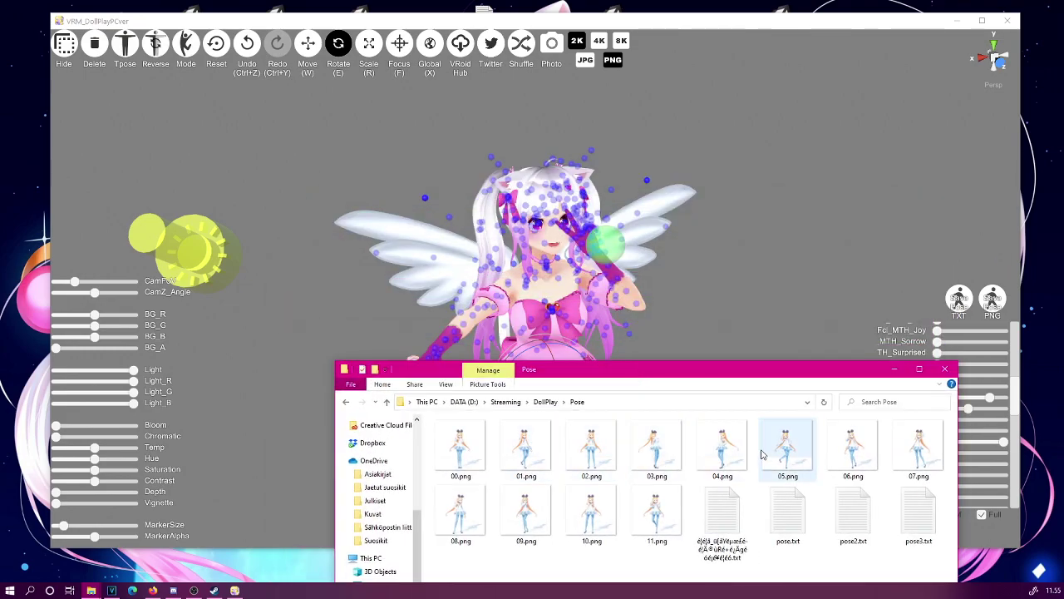
pyautogui.moveTo(789, 454); pyautogui.dragTo(551, 314)
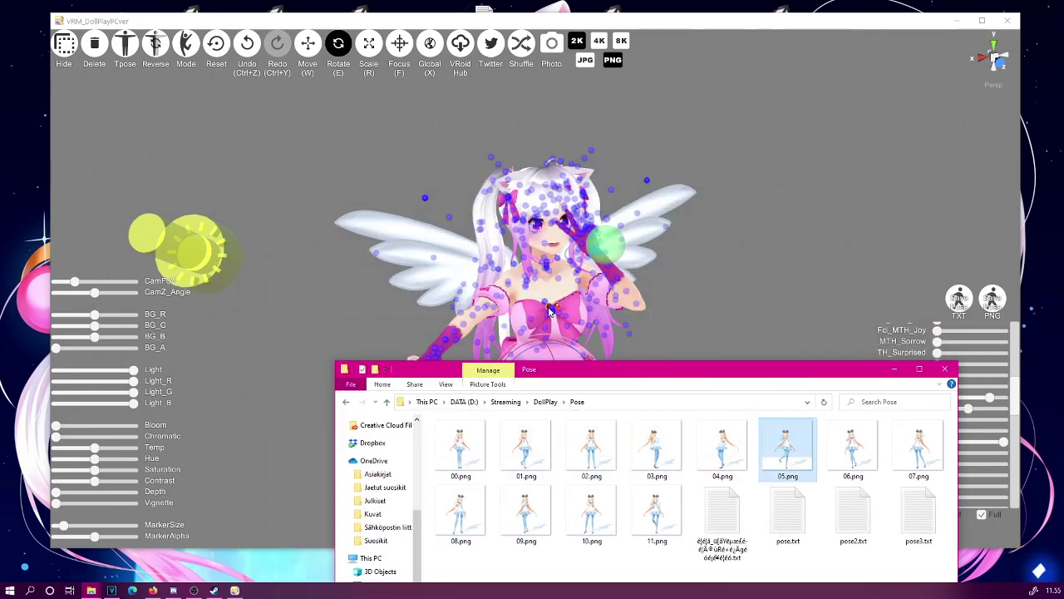
pyautogui.click(733, 272)
pyautogui.moveTo(732, 272)
pyautogui.keyDown('alt'); pyautogui.mouseDown()
pyautogui.moveTo(684, 292)
pyautogui.moveTo(676, 271)
pyautogui.moveTo(758, 273)
pyautogui.moveTo(742, 267)
pyautogui.mouseUp(); pyautogui.keyUp('alt')
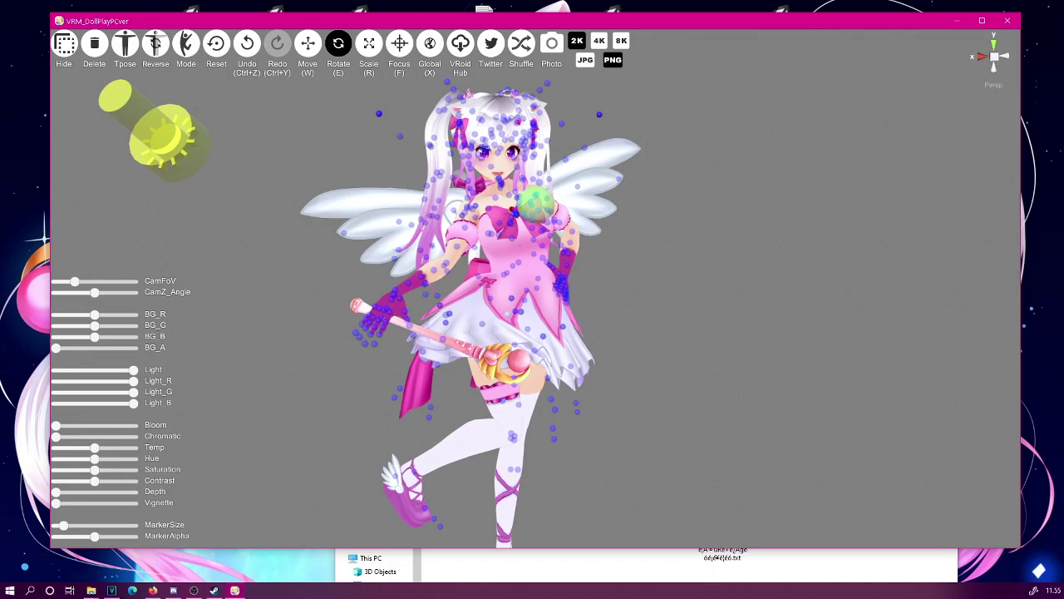
# - Add the pink heart background image to the scene and enlarge it to fill the view
pyautogui.moveTo(176, 225); pyautogui.dragTo(642, 245)
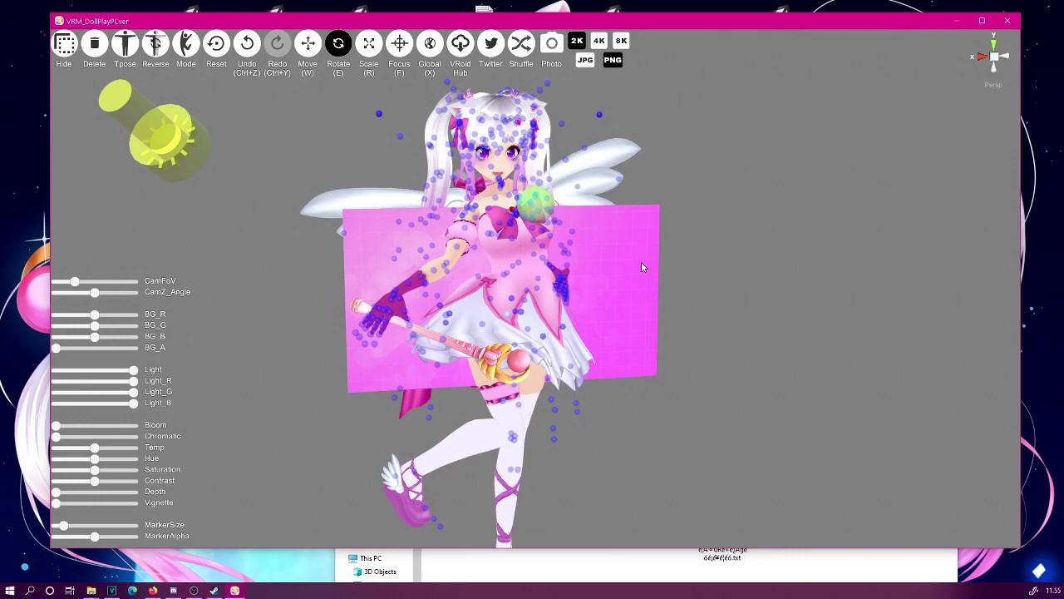
pyautogui.click(641, 266)
pyautogui.press('w')
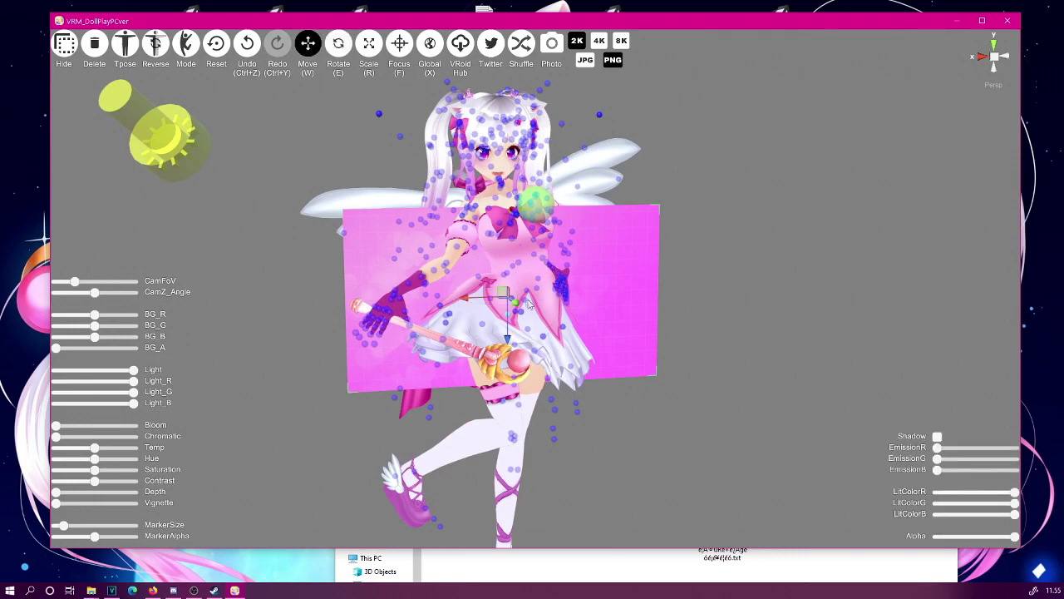
pyautogui.moveTo(514, 304); pyautogui.dragTo(503, 294)
pyautogui.click(365, 50)
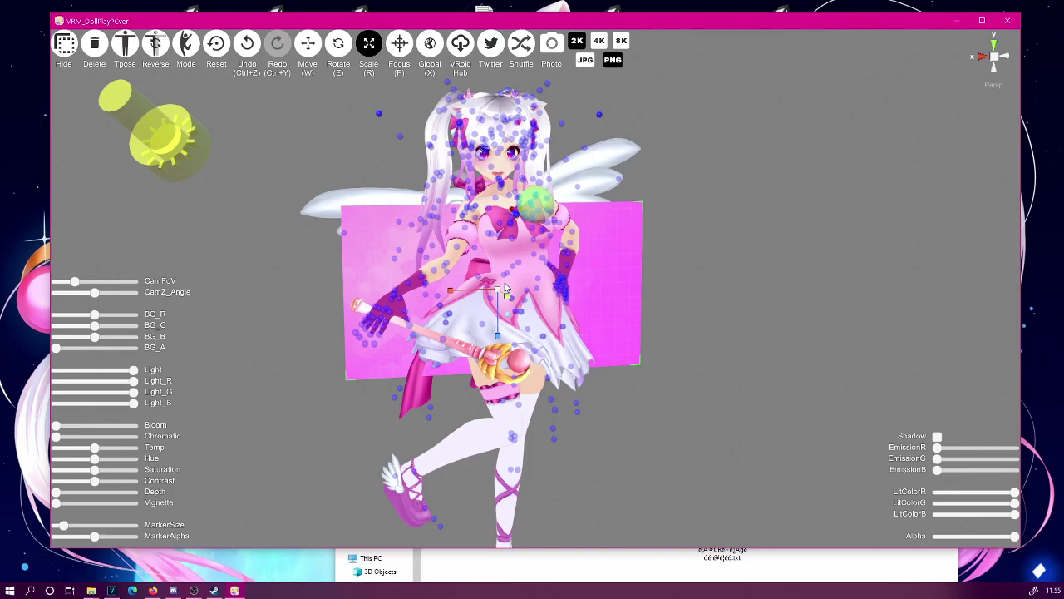
pyautogui.moveTo(496, 291); pyautogui.dragTo(309, 367)
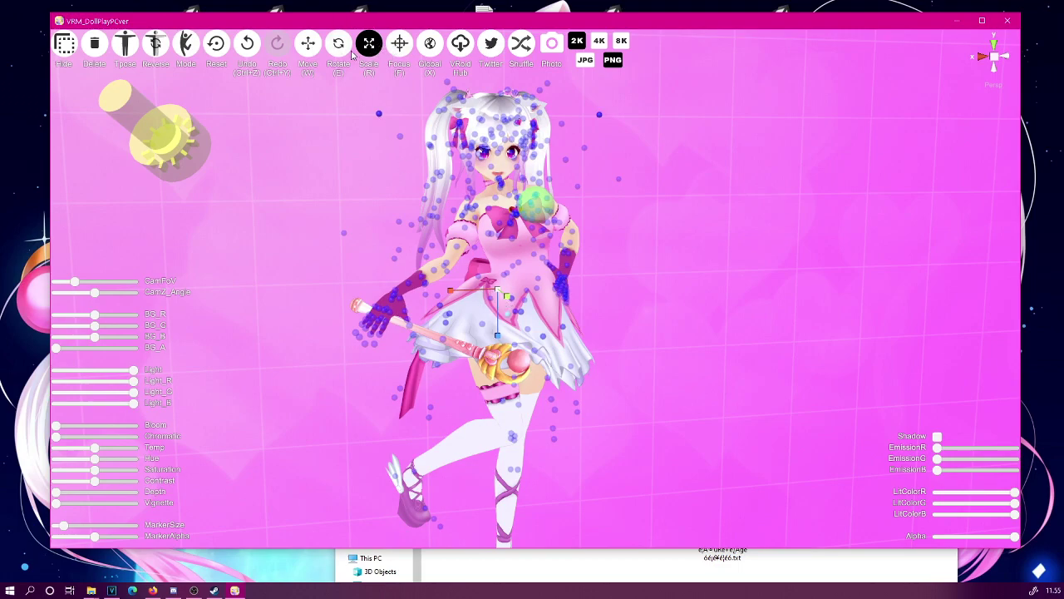
# - Move the background image farther behind the avatar and turn on its Shadow option
pyautogui.click(307, 44)
pyautogui.moveTo(498, 297); pyautogui.dragTo(257, 136)
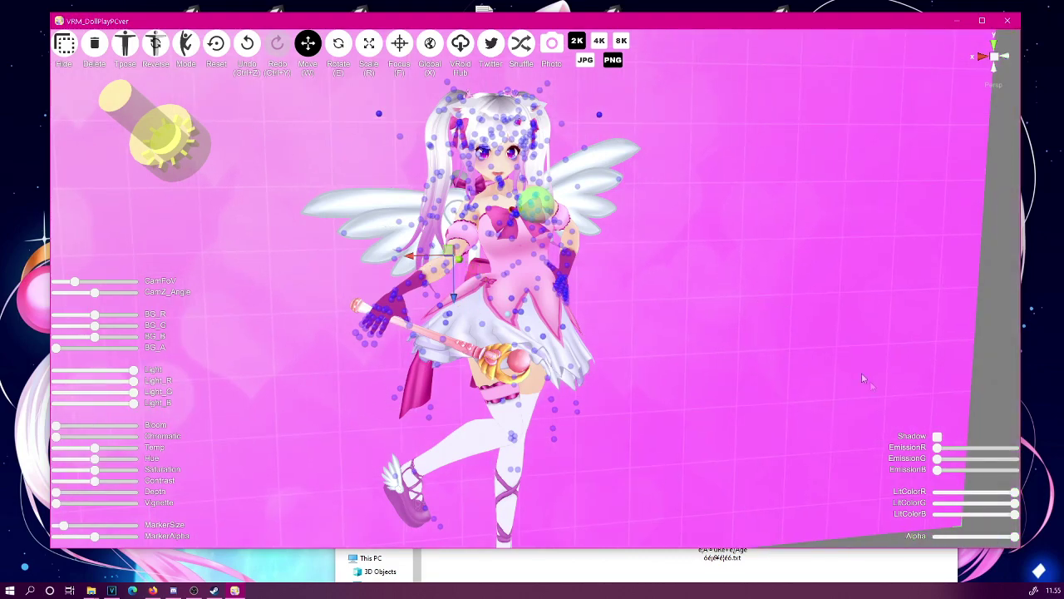
pyautogui.click(937, 437)
pyautogui.moveTo(454, 254); pyautogui.dragTo(690, 268, button='right')
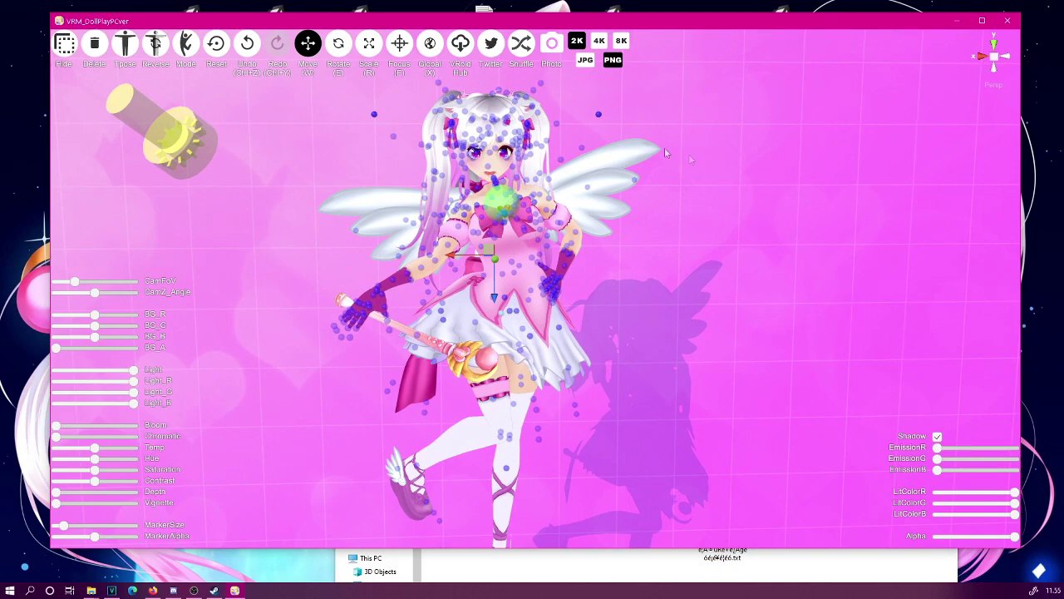
# - Move the light next to the avatar's left wing and rotate it so her shadow falls on the opposite side
pyautogui.click(158, 135)
pyautogui.moveTo(168, 140); pyautogui.dragTo(604, 191)
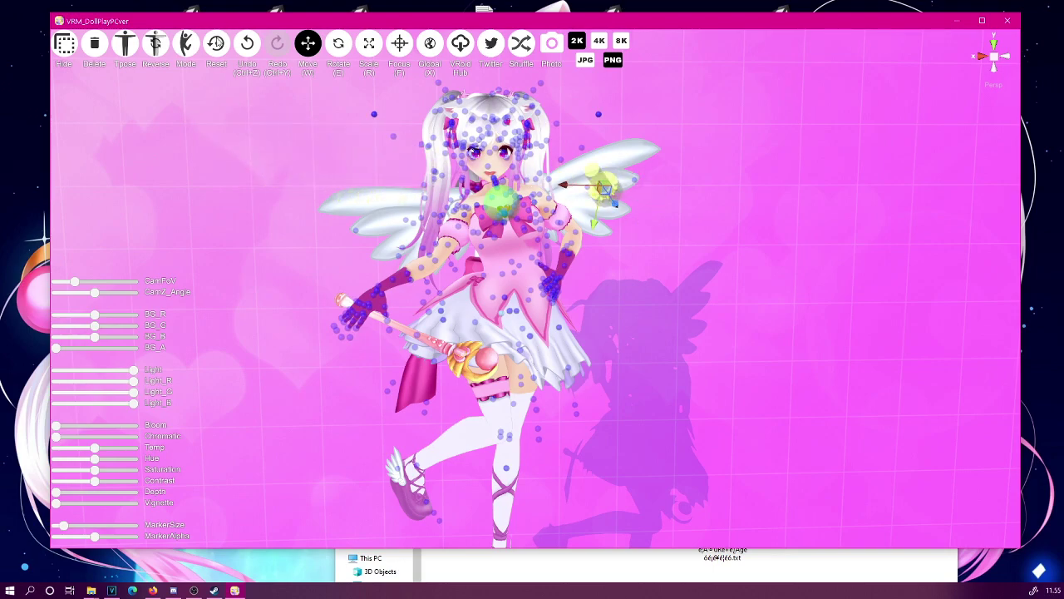
pyautogui.click(337, 44)
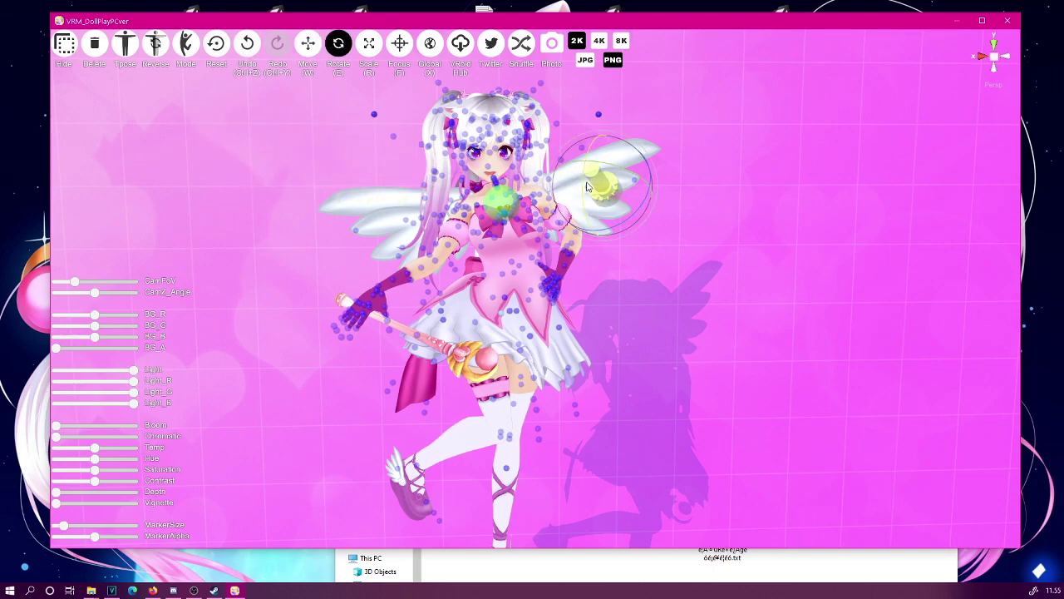
pyautogui.moveTo(582, 175); pyautogui.dragTo(629, 179)
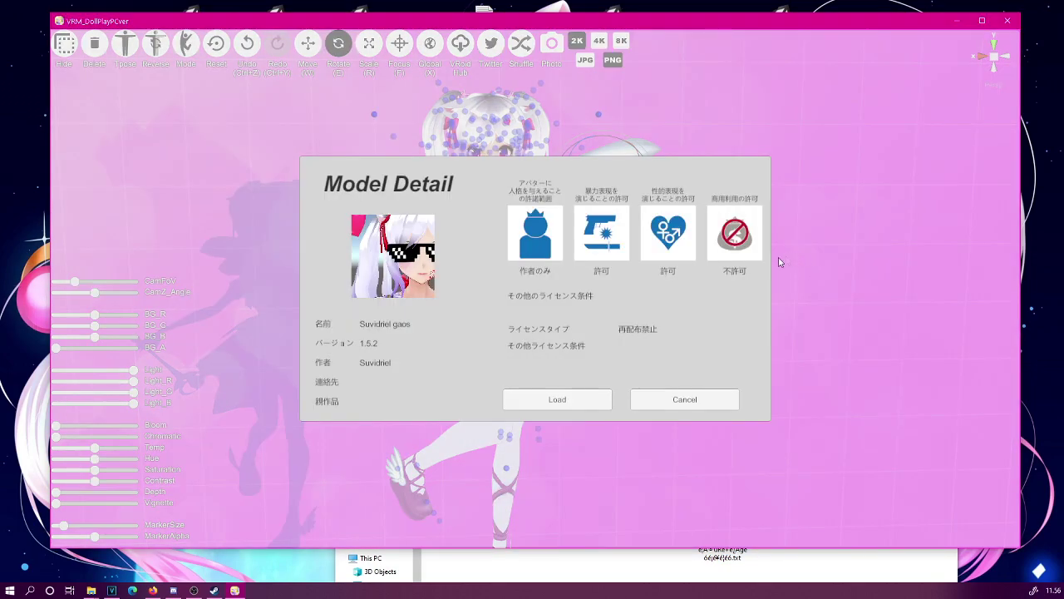
# - Load the second VRM avatar in the dark purple dress and place it beside the first, on her left
pyautogui.click(575, 405)
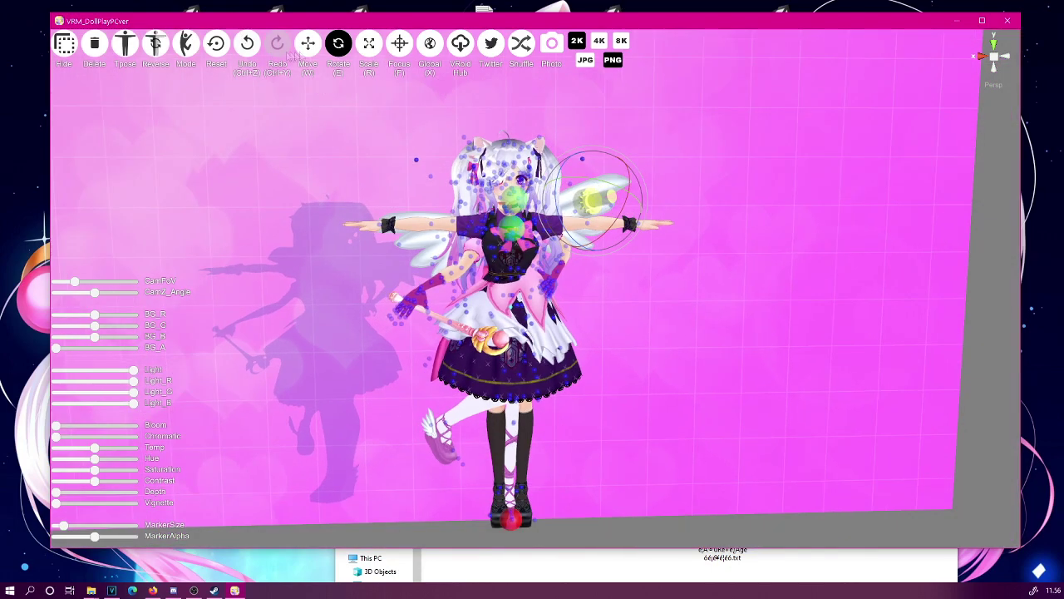
pyautogui.moveTo(497, 521); pyautogui.dragTo(720, 503)
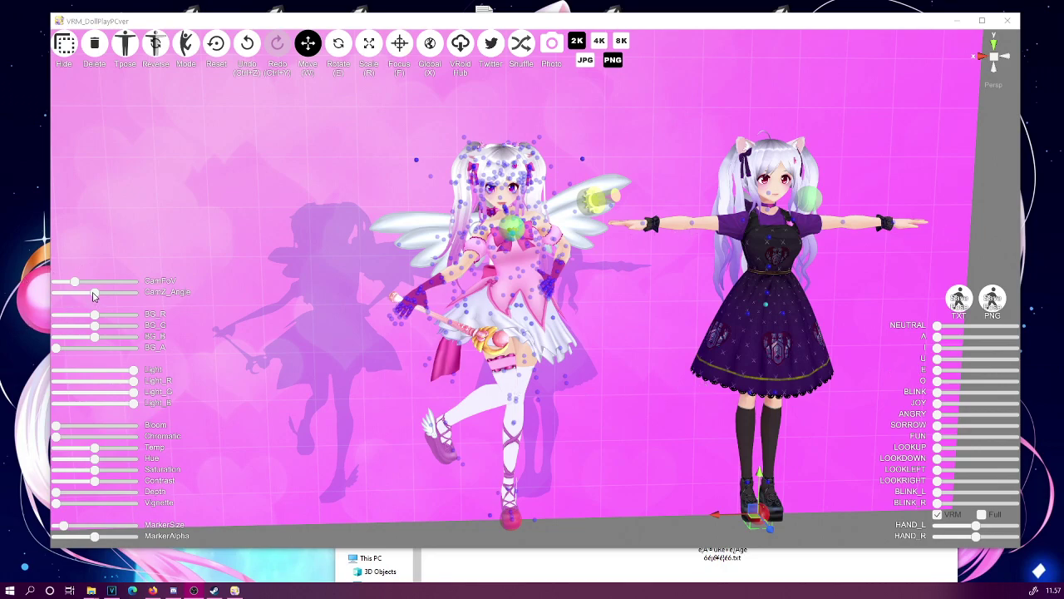
# - Narrow the camera's field of view, tilt the camera slightly, and add a little Bloom and a moderate Vignette
pyautogui.moveTo(75, 282); pyautogui.dragTo(93, 294)
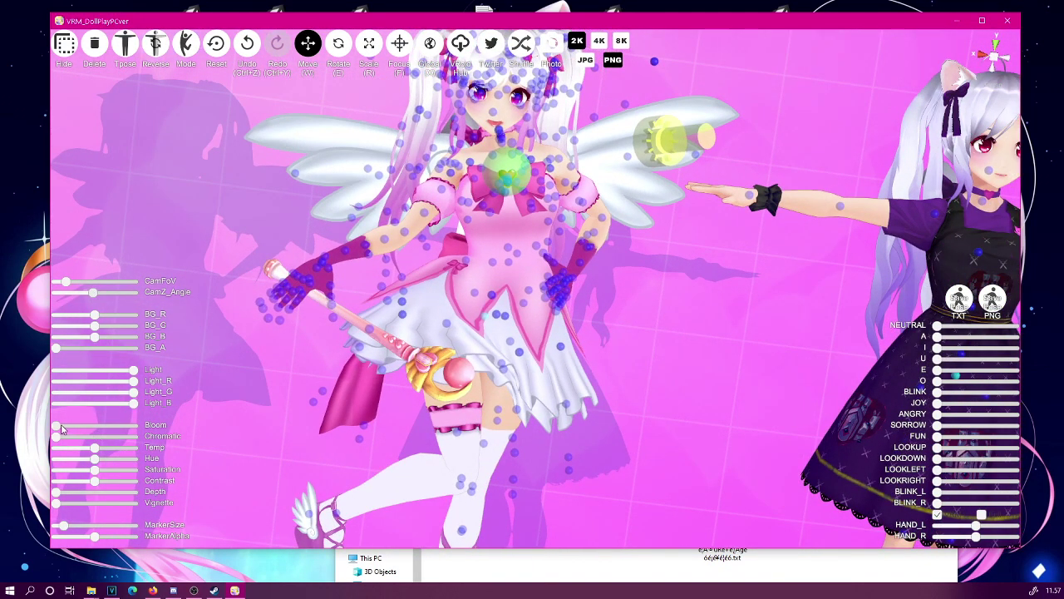
pyautogui.moveTo(56, 425)
pyautogui.mouseDown()
pyautogui.moveTo(95, 429)
pyautogui.moveTo(66, 429)
pyautogui.mouseUp()
pyautogui.moveTo(56, 503); pyautogui.dragTo(81, 503)
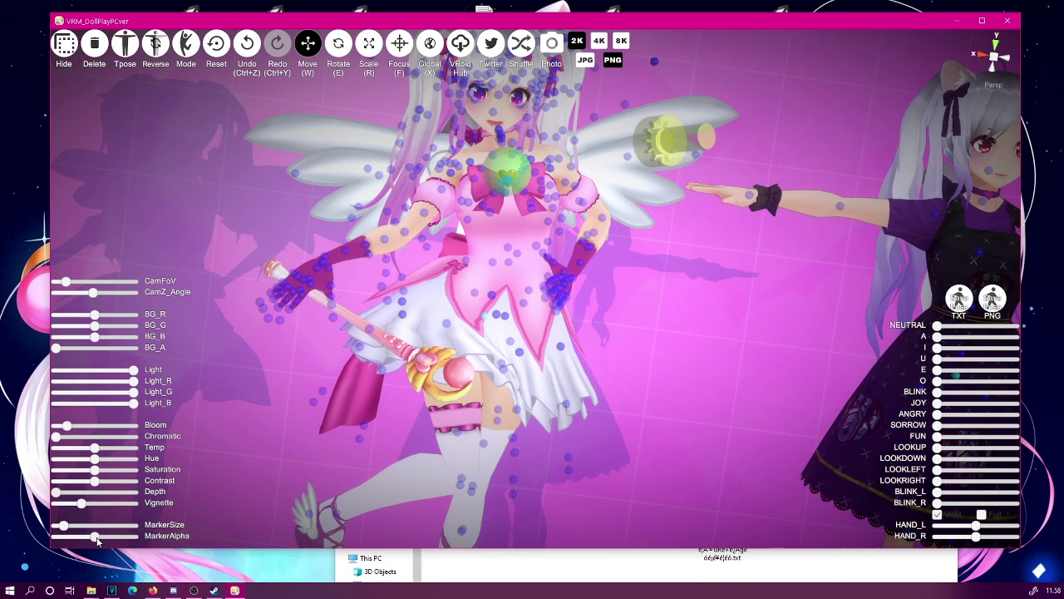
# - Adjust the joint markers' opacity and size, and take a 2K PNG photo of the scene
pyautogui.moveTo(97, 540)
pyautogui.mouseDown()
pyautogui.moveTo(82, 526)
pyautogui.moveTo(48, 535)
pyautogui.mouseUp()
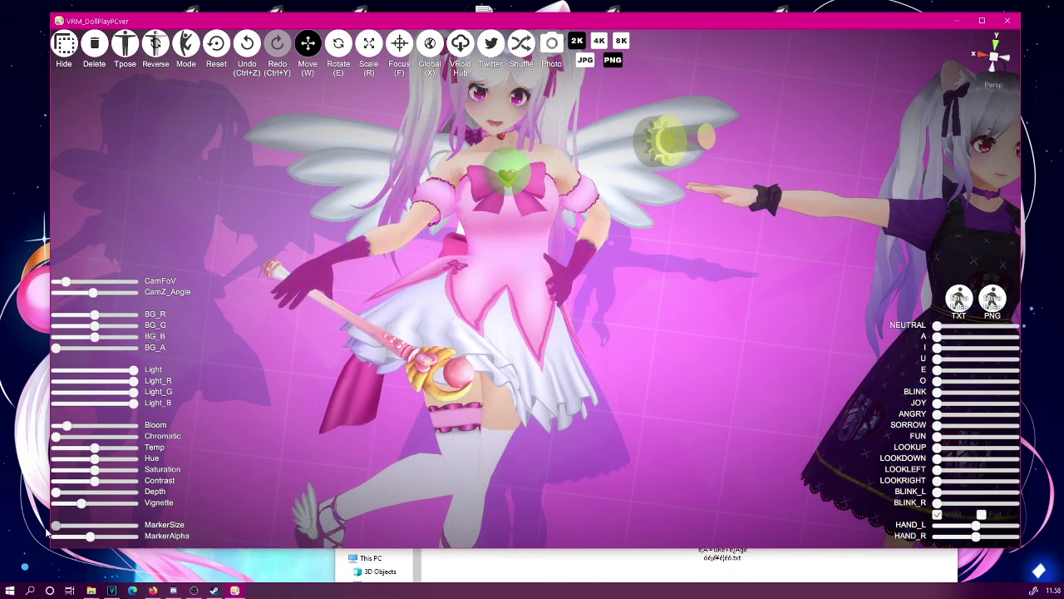
pyautogui.moveTo(47, 533); pyautogui.dragTo(67, 526)
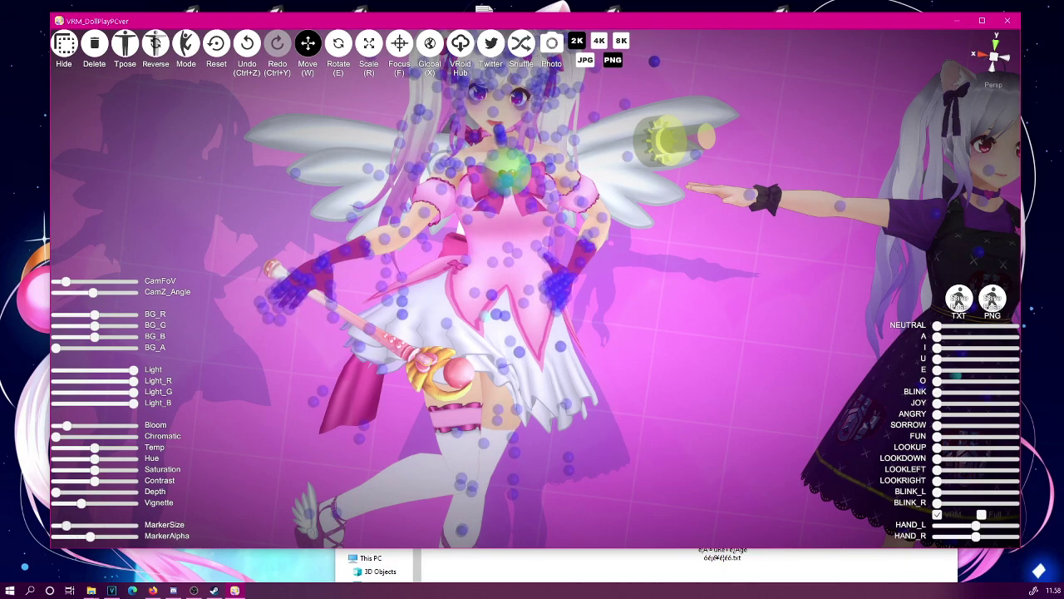
pyautogui.click(550, 48)
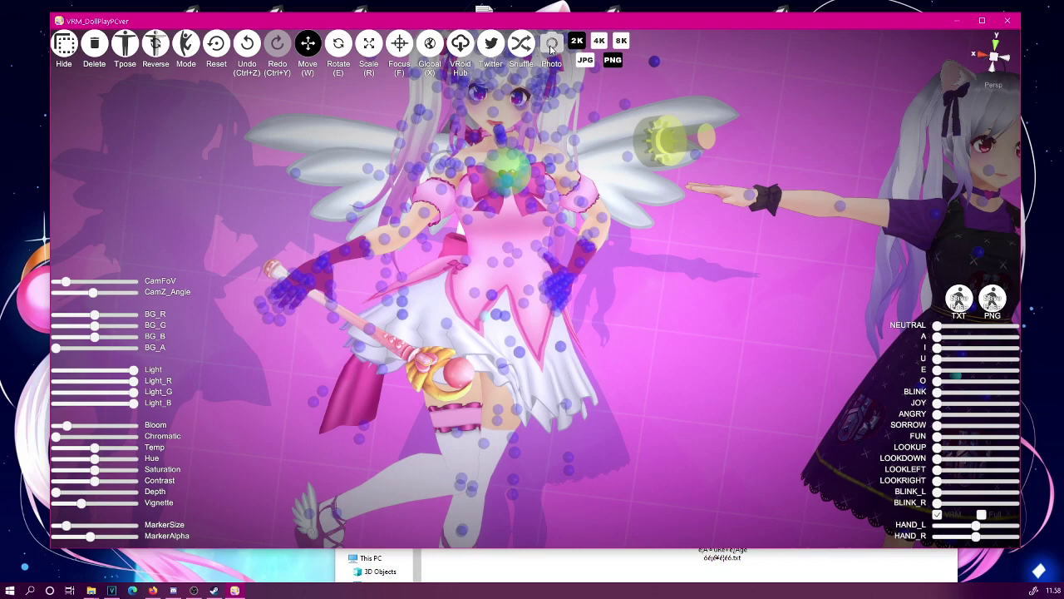